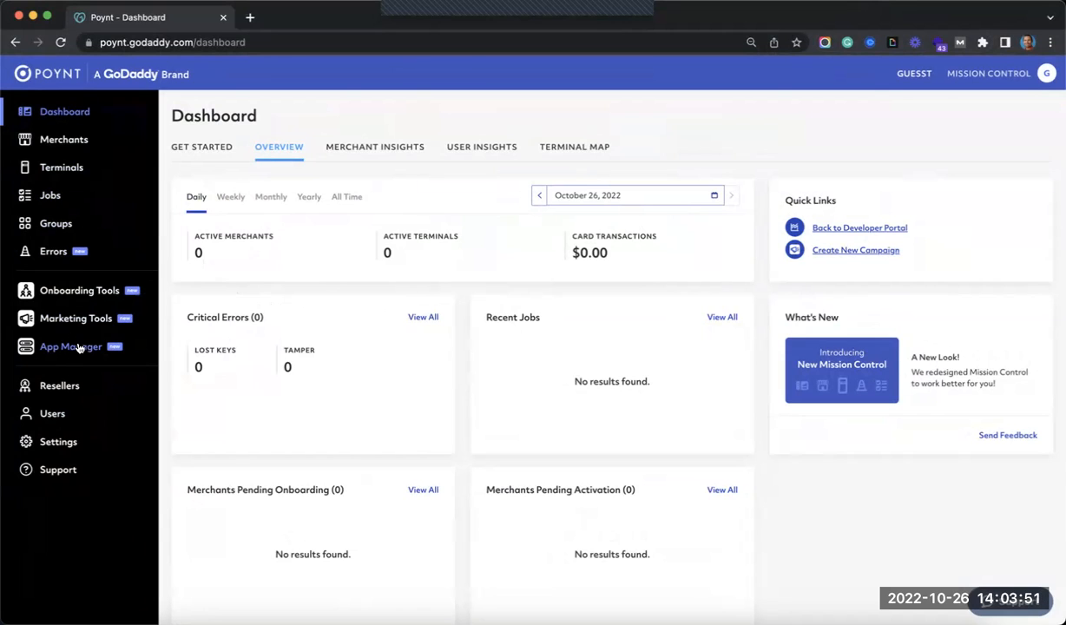
- Open Onboarding Tools and switch to the Signup Profiles list
left_click(62, 298)
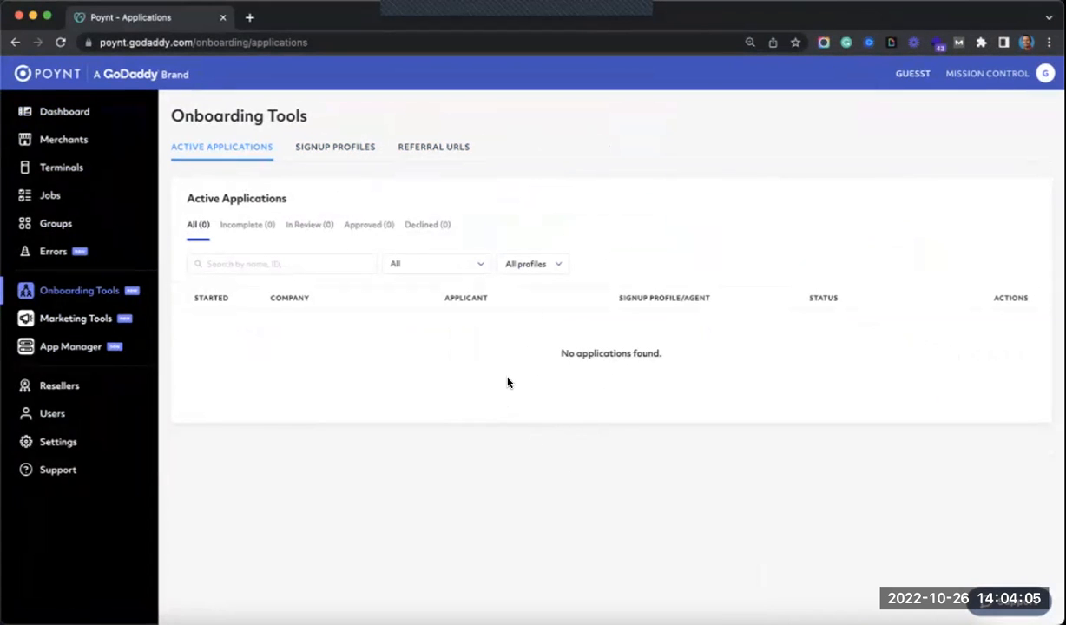
left_click(345, 153)
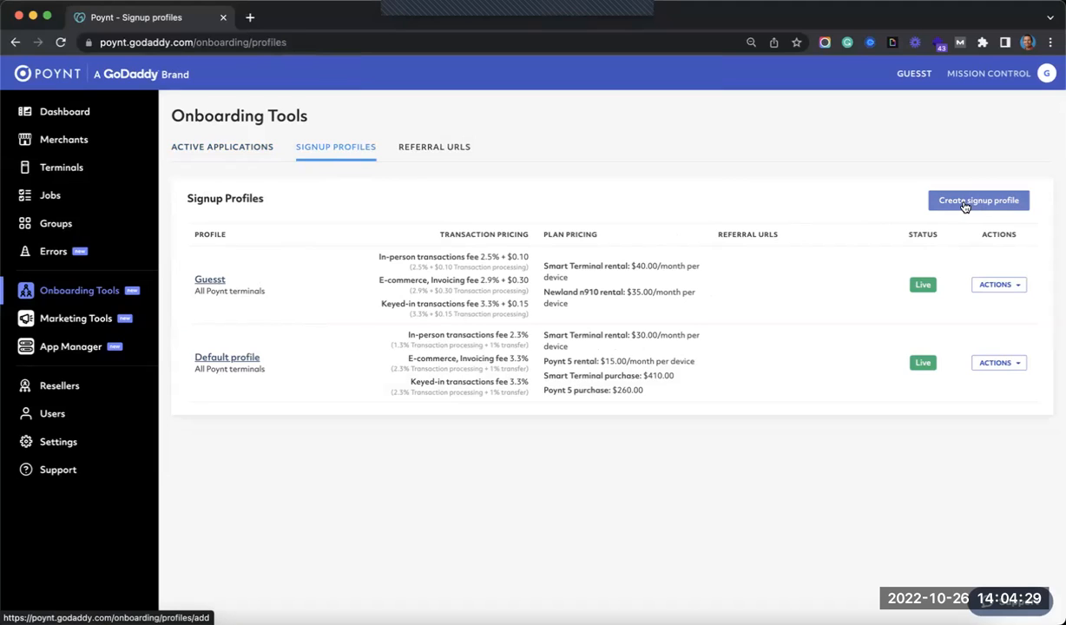
- Review the Referral URLs list, return to Signup Profiles, and start a new signup profile
left_click(439, 150)
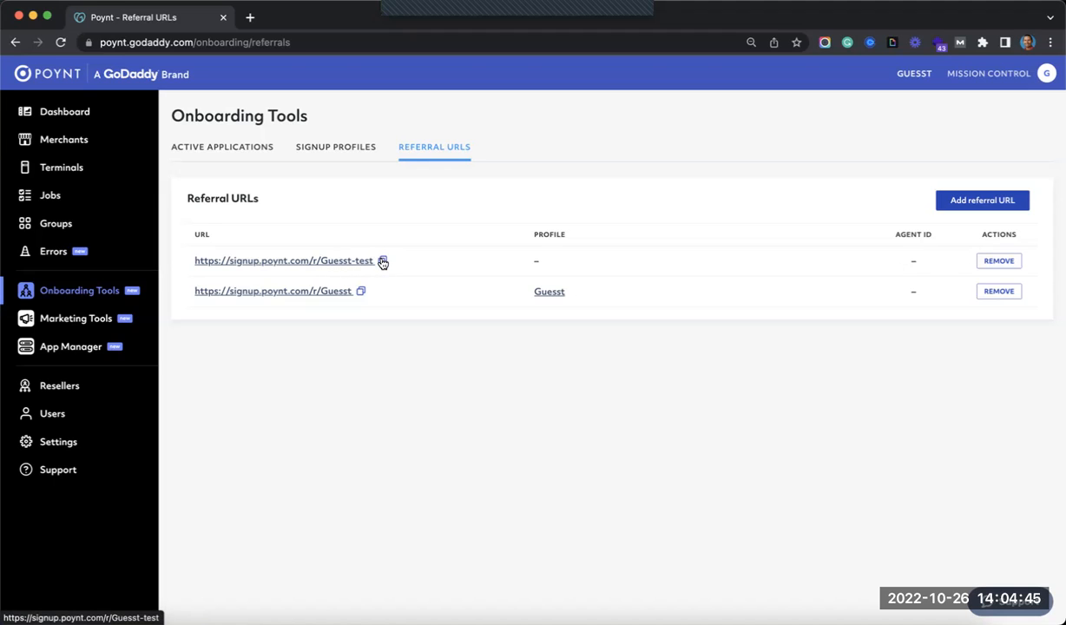
left_click(336, 149)
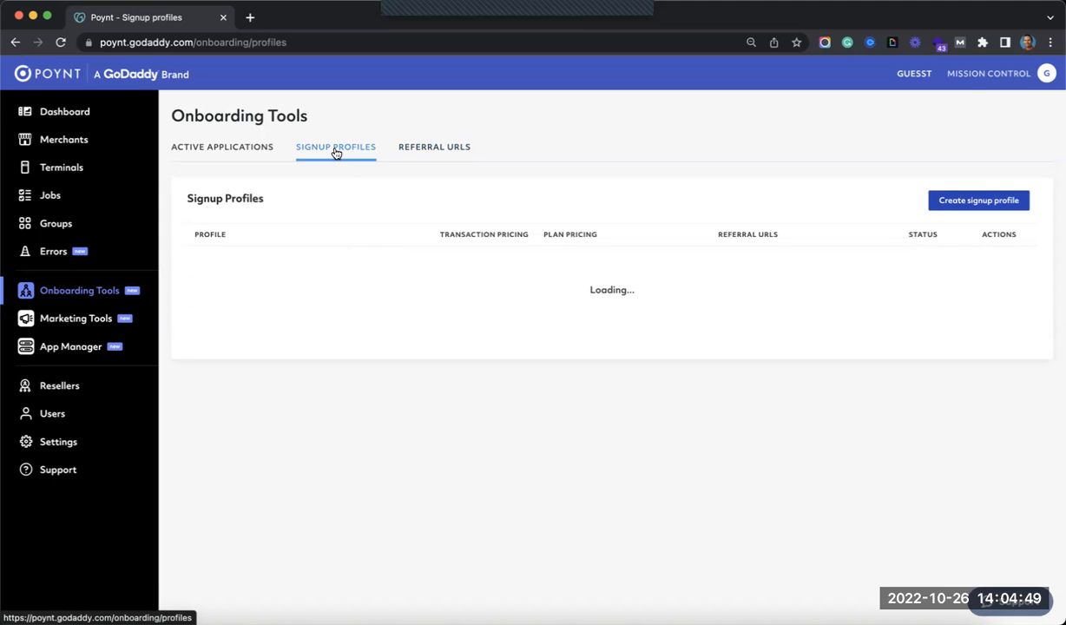
left_click(955, 206)
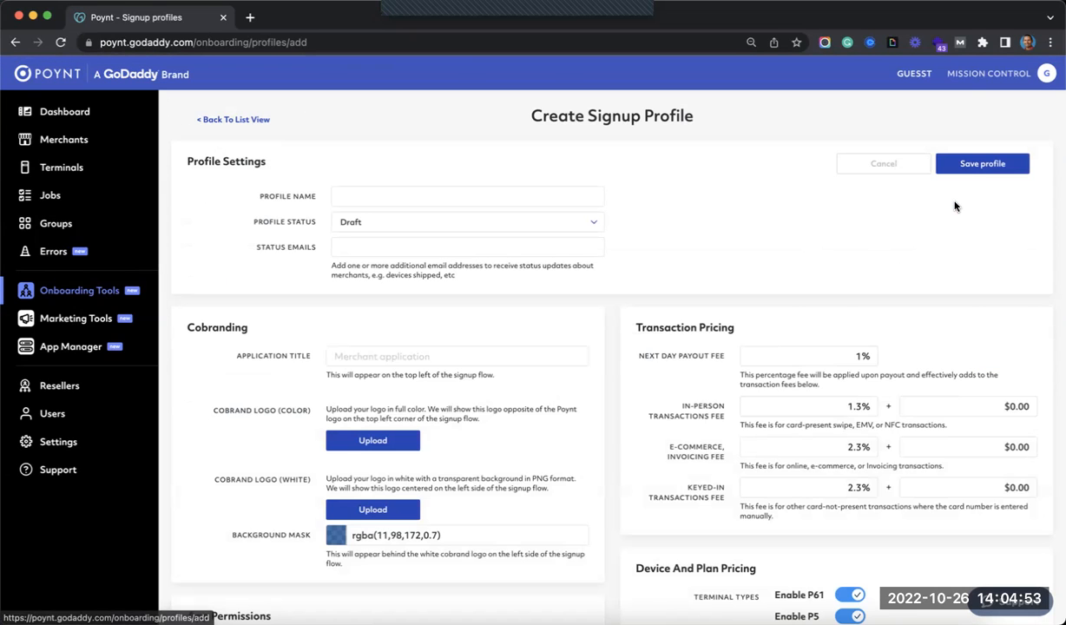
- Name the profile 'Test 123' and set its status to Live
left_click(565, 195)
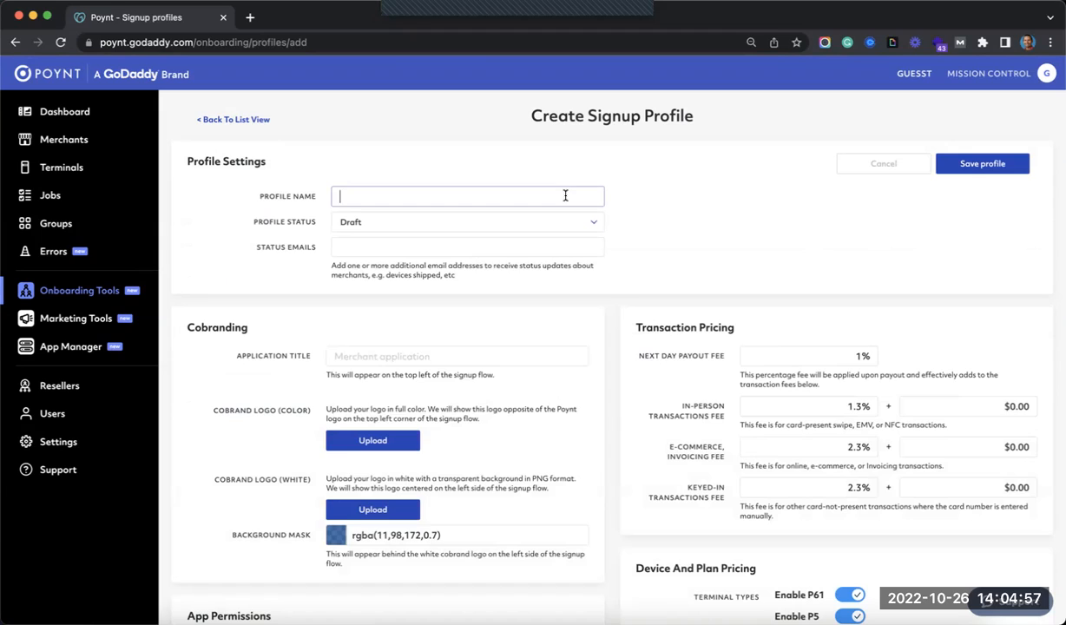
type("Test 123")
left_click(595, 225)
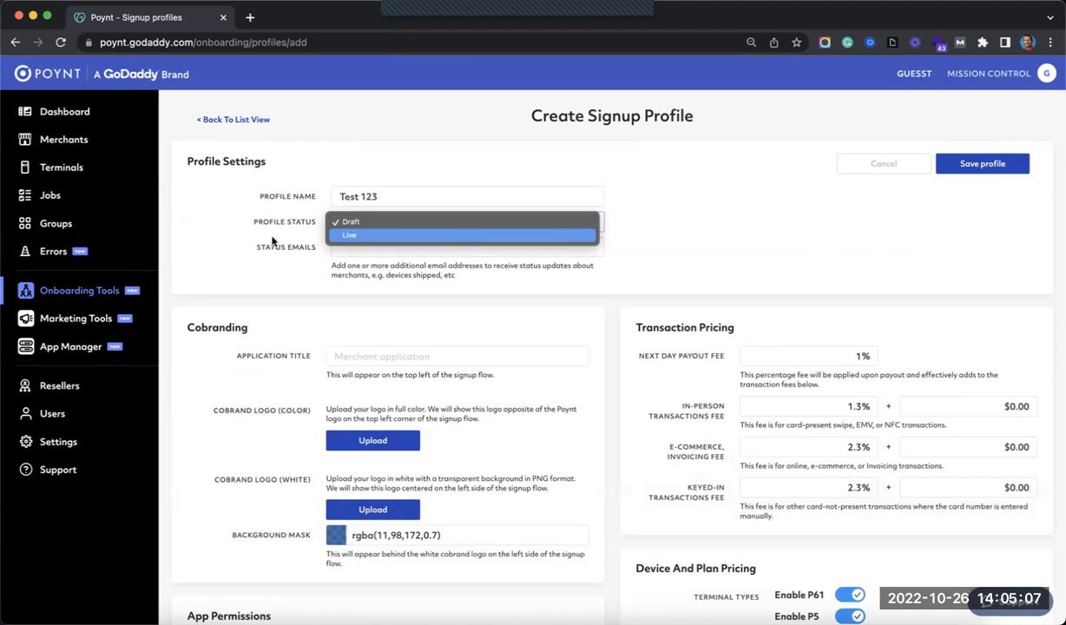
key("Return")
left_click(347, 222)
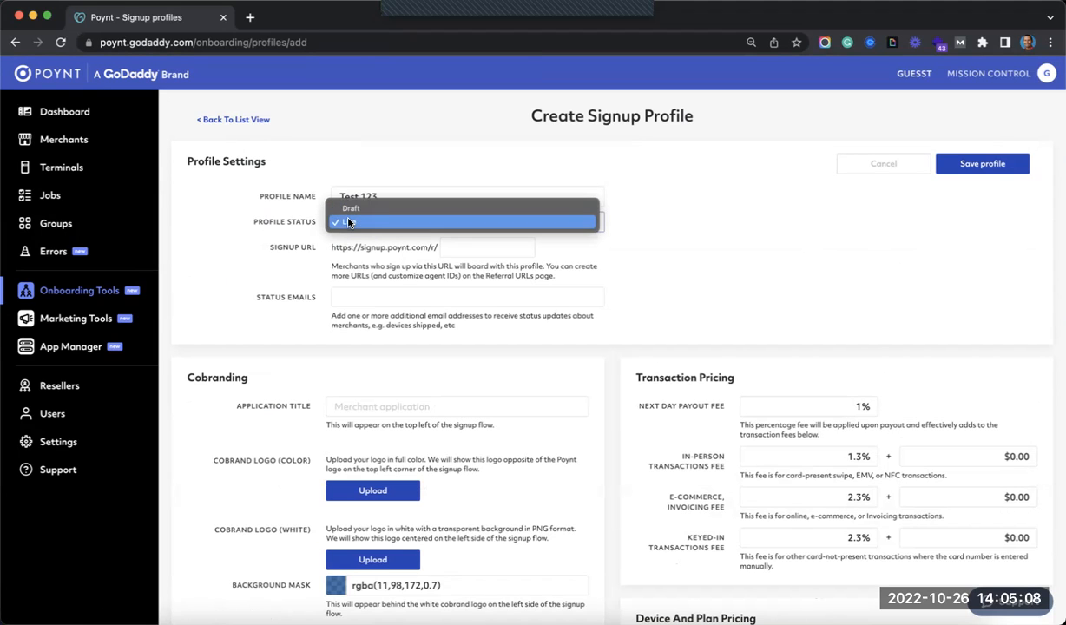
left_click(273, 224)
- Set the signup URL to 'Test123' and add a status email address
left_click(490, 246)
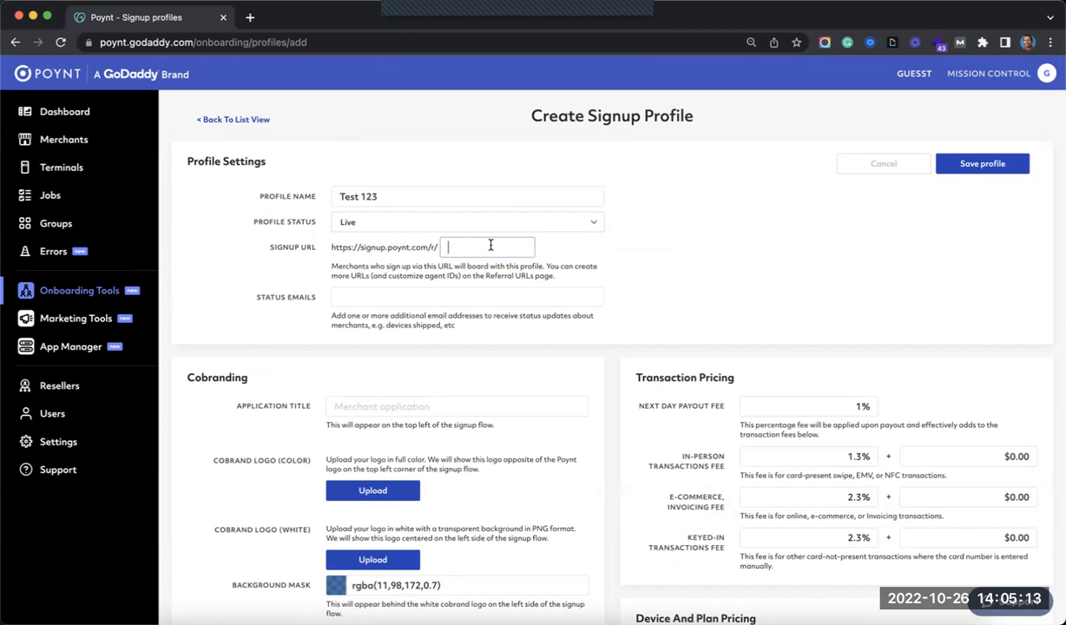
type("Test123")
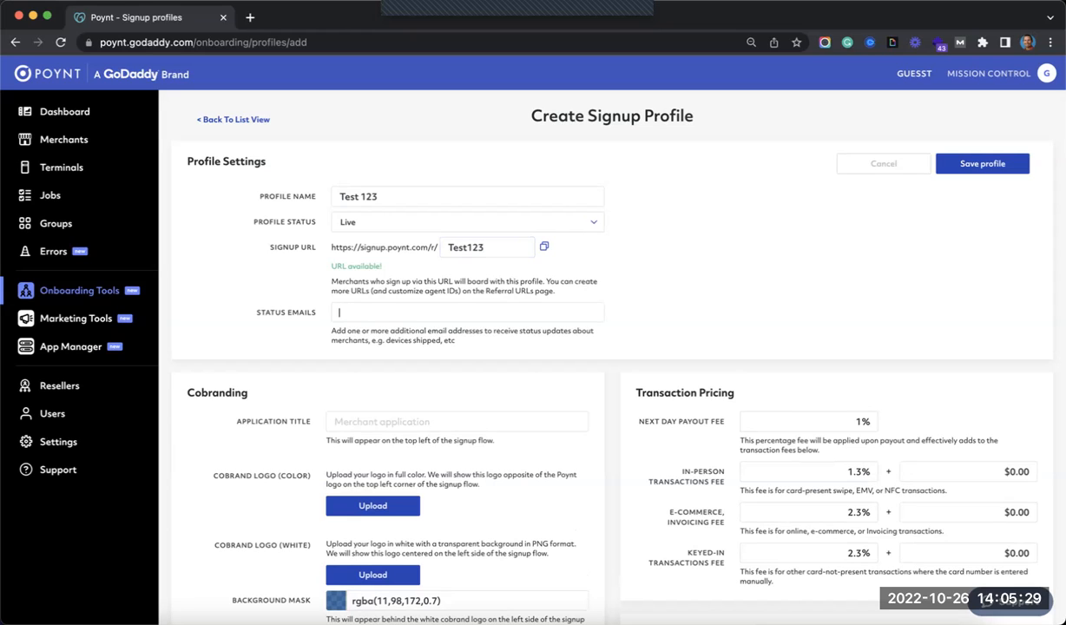
key("Return")
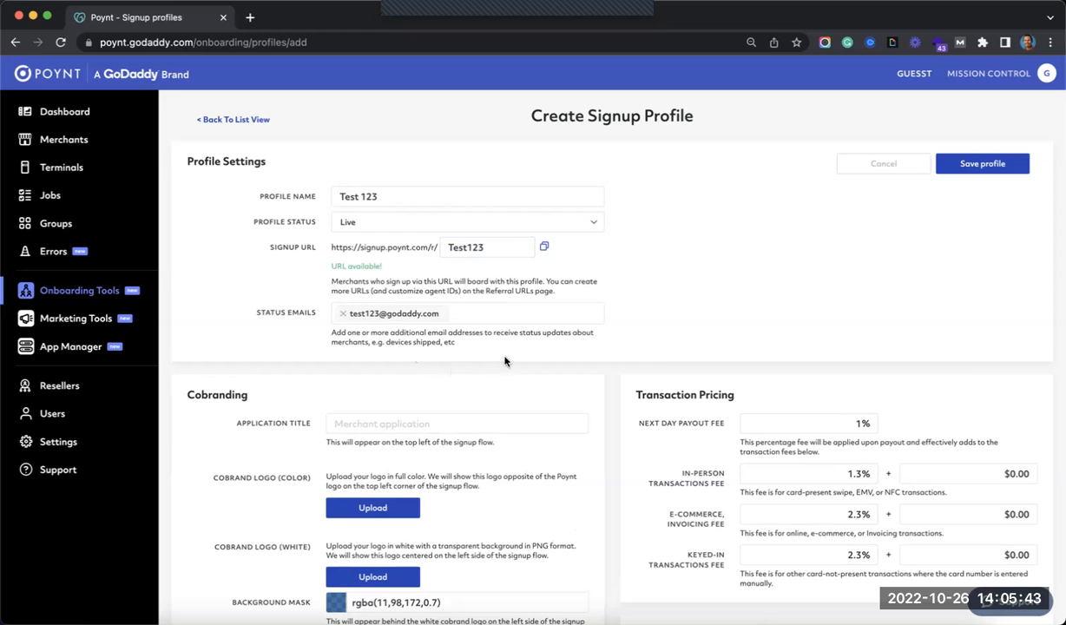
scroll(584, 379, "down", 1)
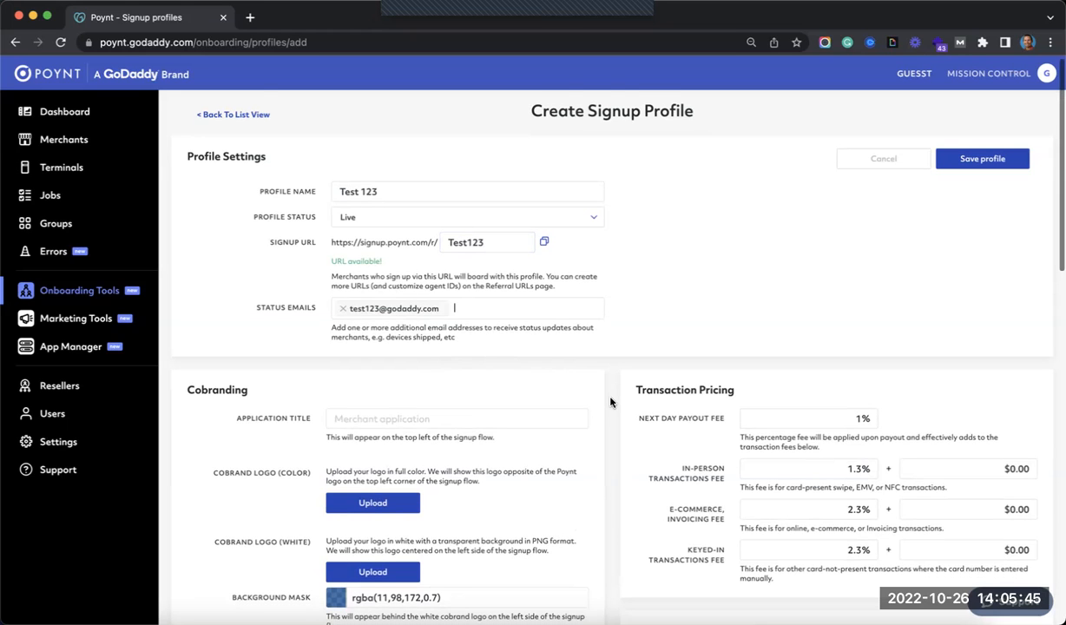
scroll(610, 402, "down", 3)
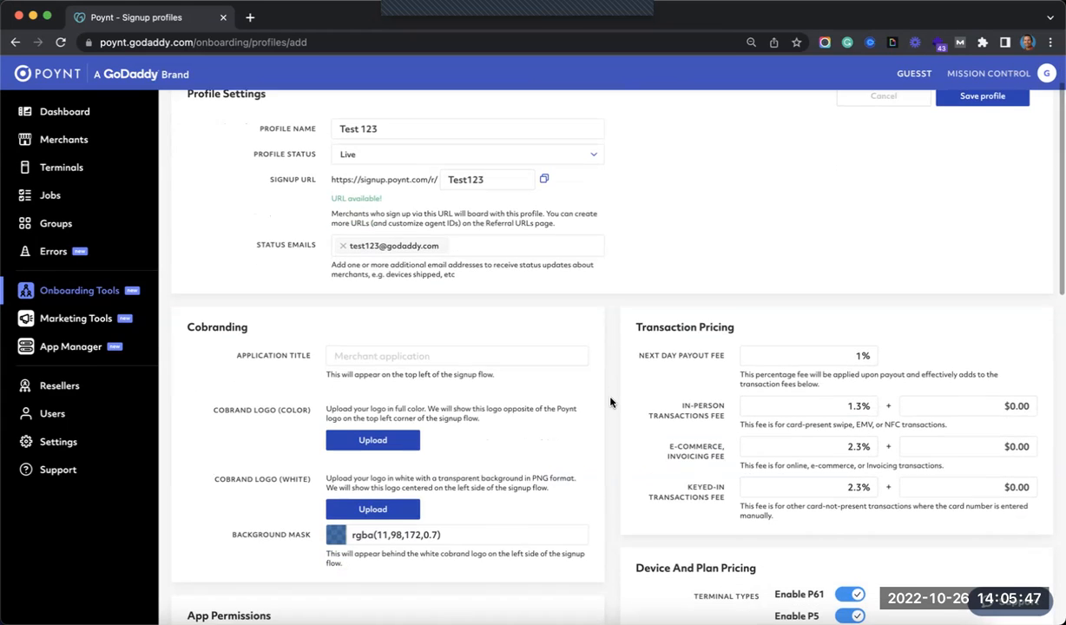
scroll(610, 402, "down", 4)
scroll(610, 402, "down", 3)
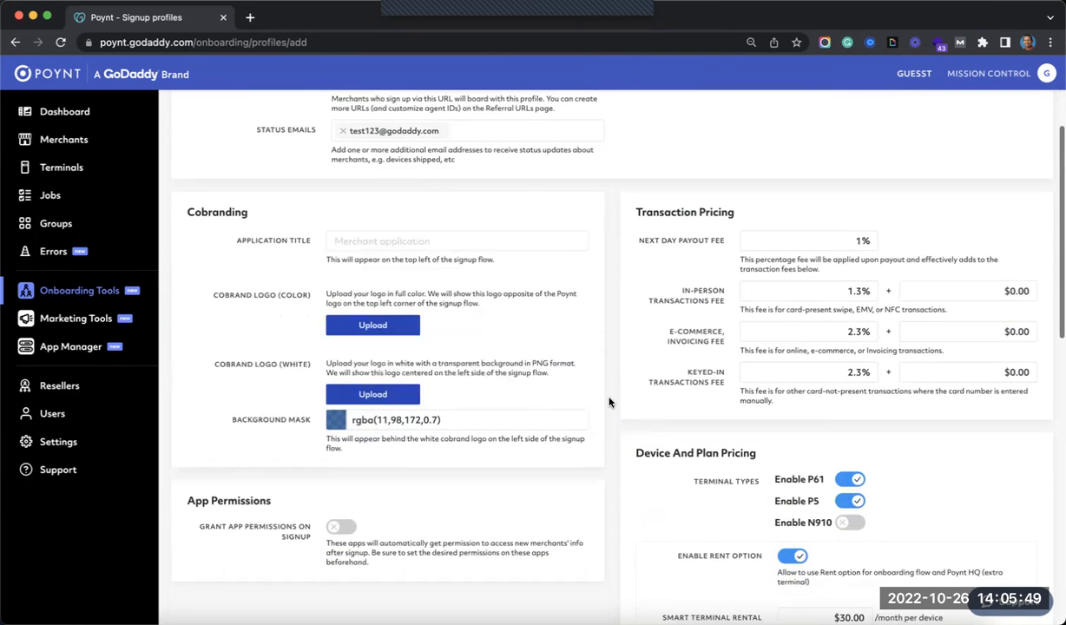
scroll(609, 402, "up", 2)
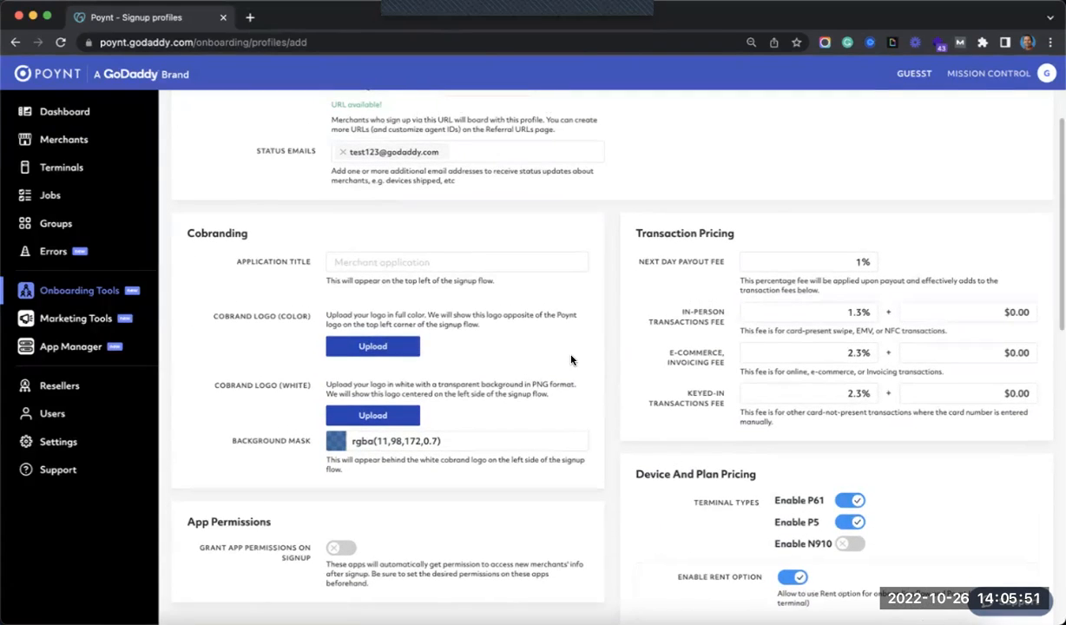
left_click(369, 347)
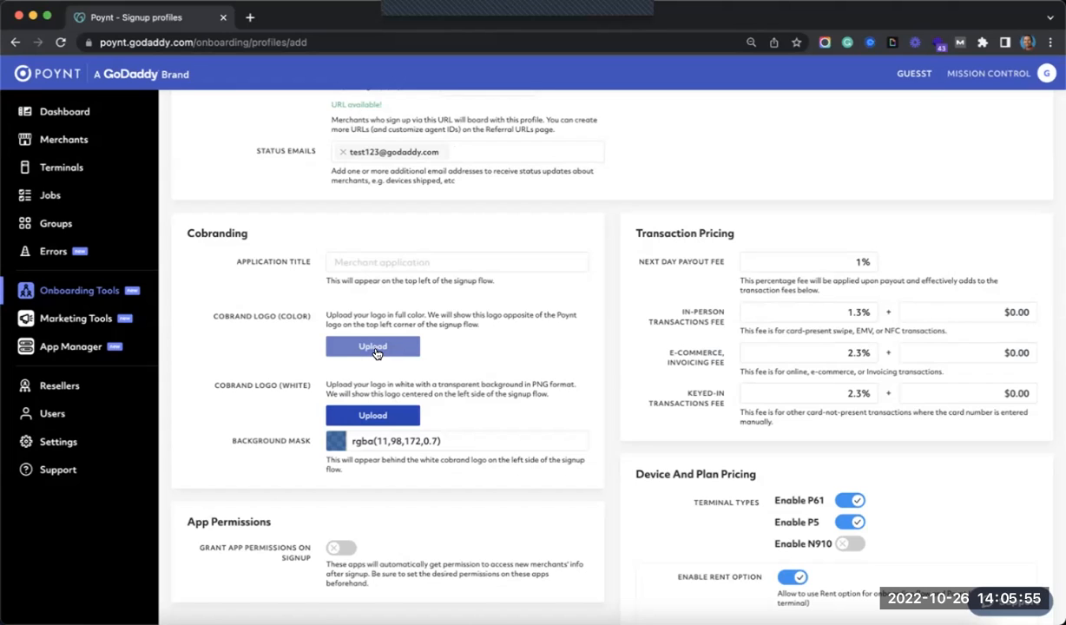
left_click(374, 347)
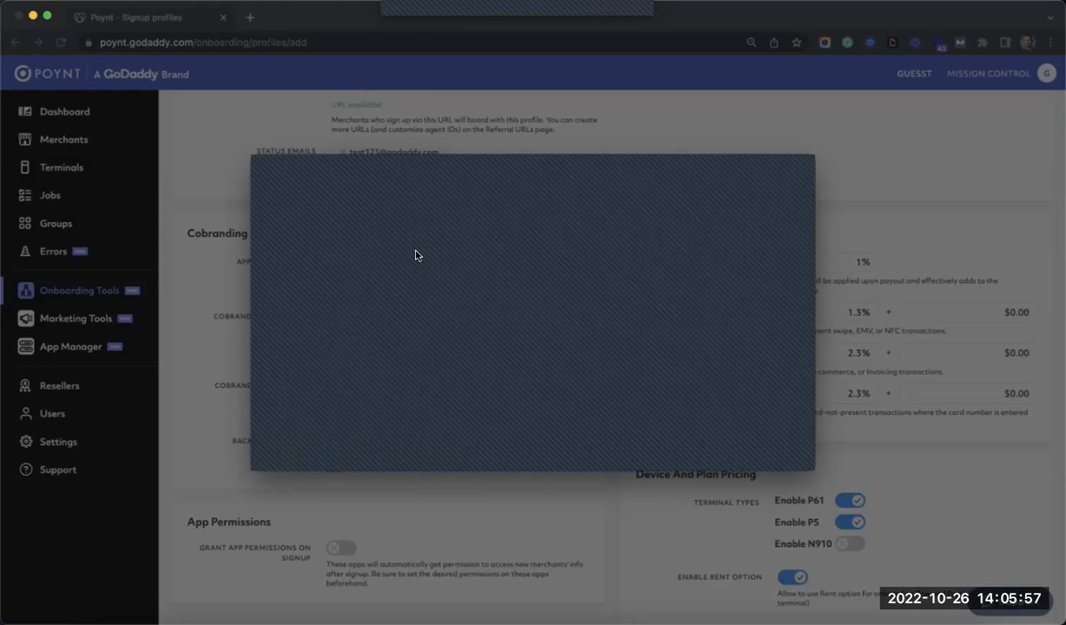
left_click(711, 450)
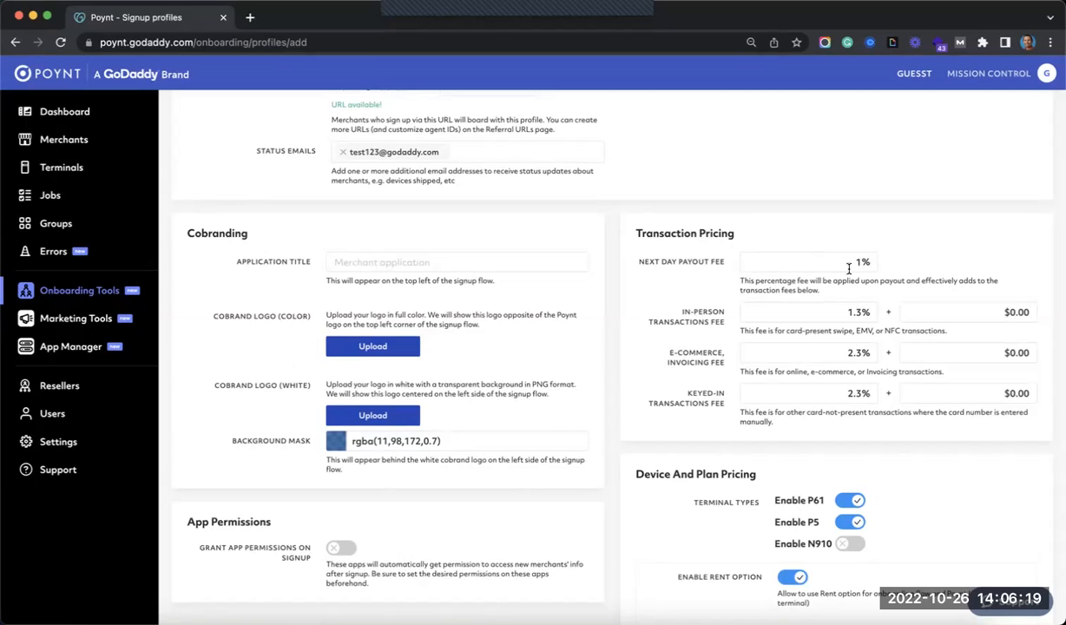
- Set the in-person transaction fee to 2.3% plus $0.10
left_click(850, 314)
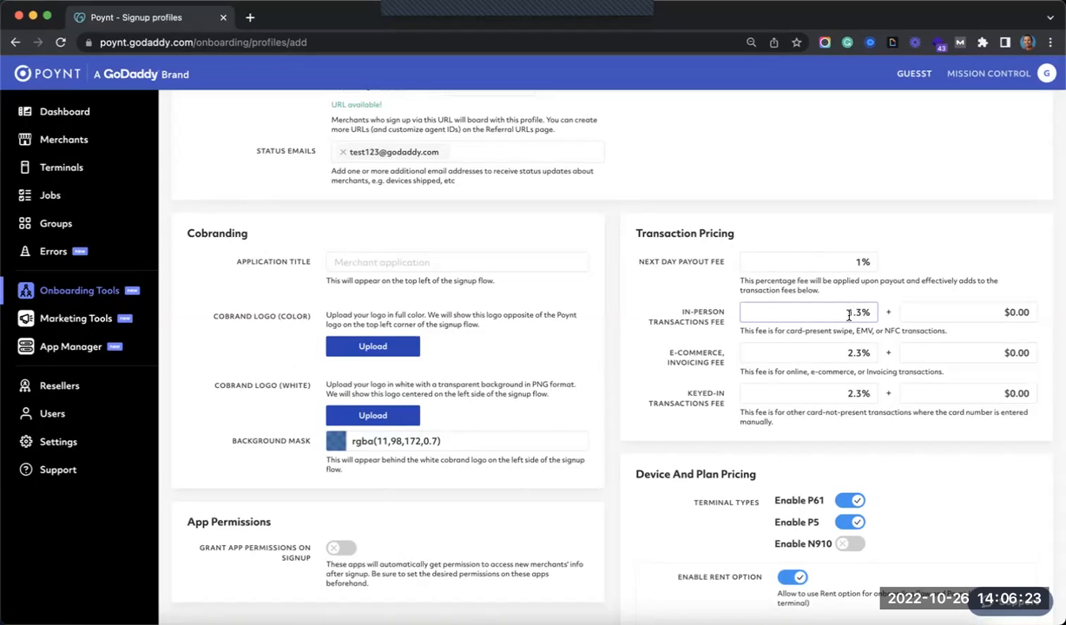
key("Delete")
key("Delete")
key("Delete")
type("2.3")
left_click(1024, 312)
type("1.00")
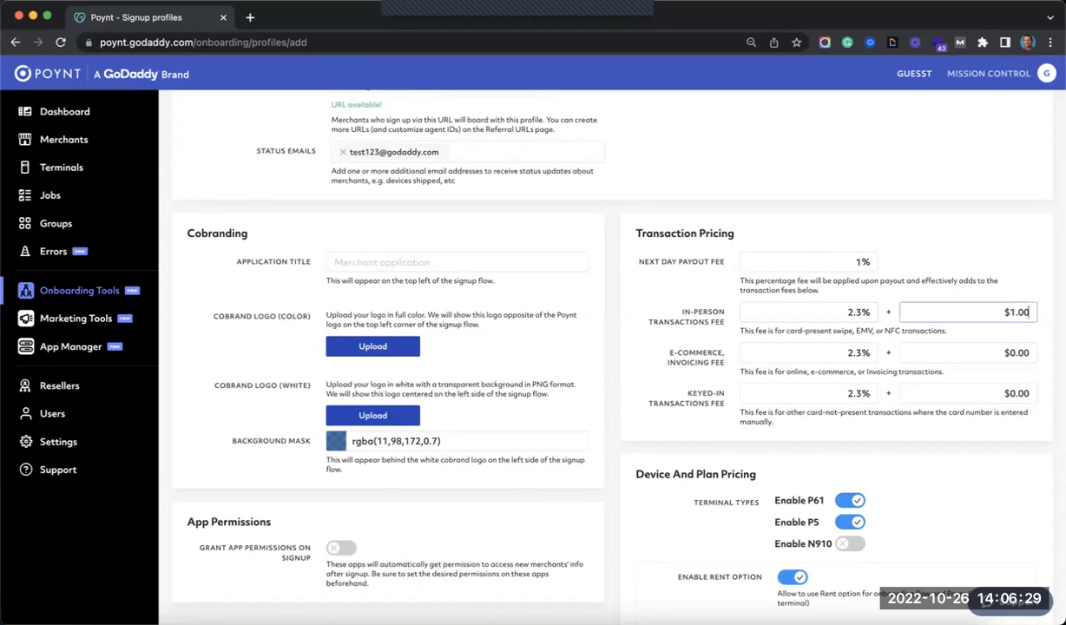
key("BackSpace")
left_click(680, 346)
- Set the e-commerce transaction fee to 2.9% plus $0.30
left_click(839, 354)
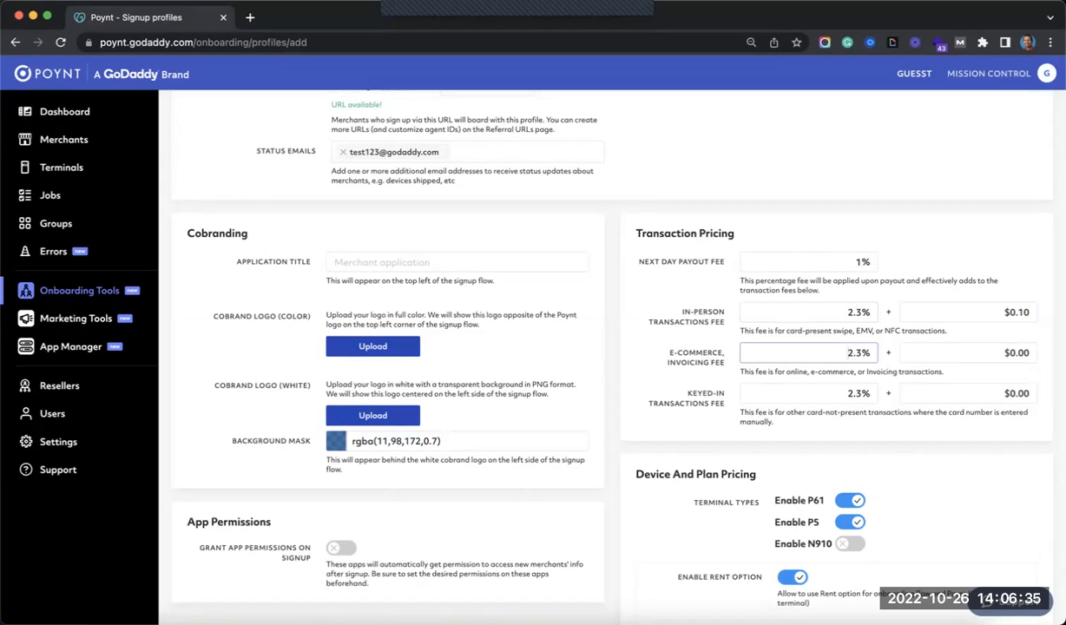
left_click(859, 353)
key("BackSpace")
type("9")
left_click(1030, 353)
type("30")
- Set the keyed-in fee to 3.3% plus $0.15 and clear the 1% next-day payout fee
left_click(827, 396)
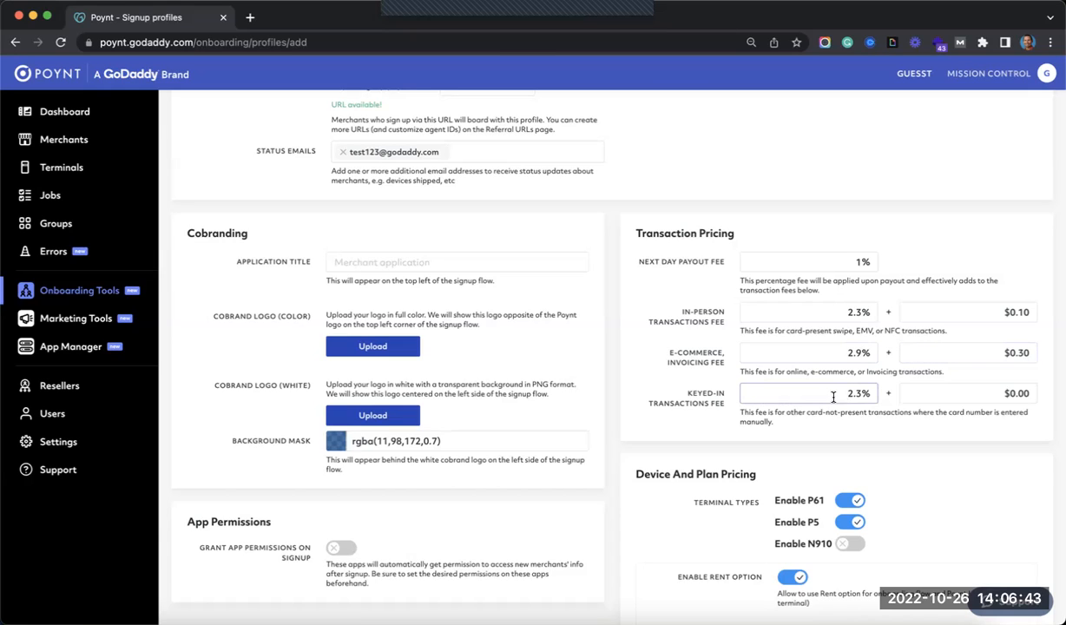
left_click_drag(834, 397, 858, 395)
key("BackSpace")
left_click(968, 394)
type("15")
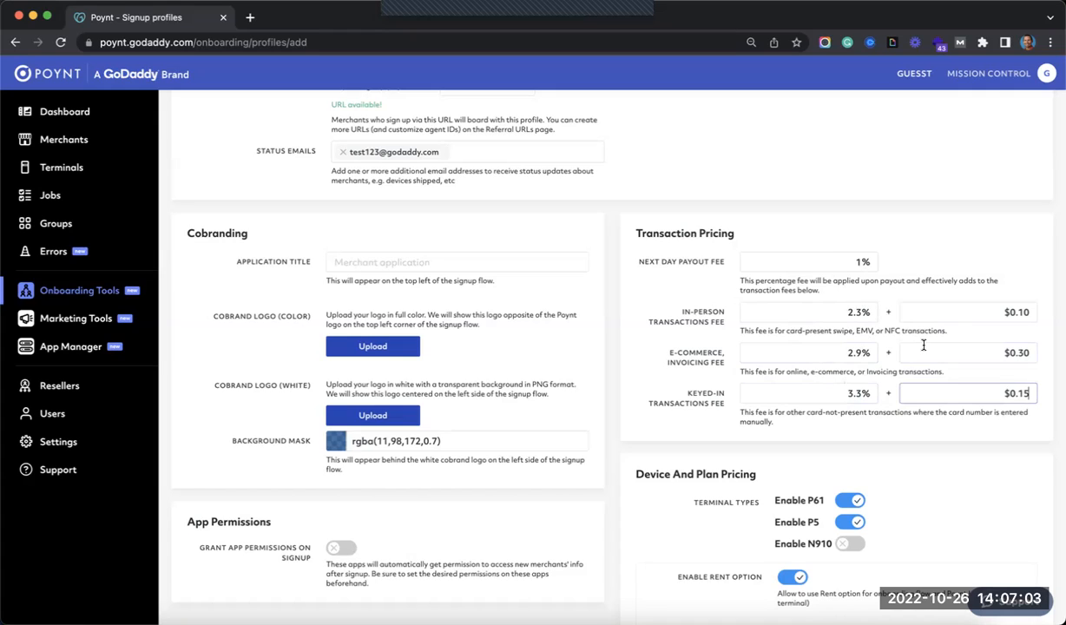
left_click(860, 262)
key("BackSpace")
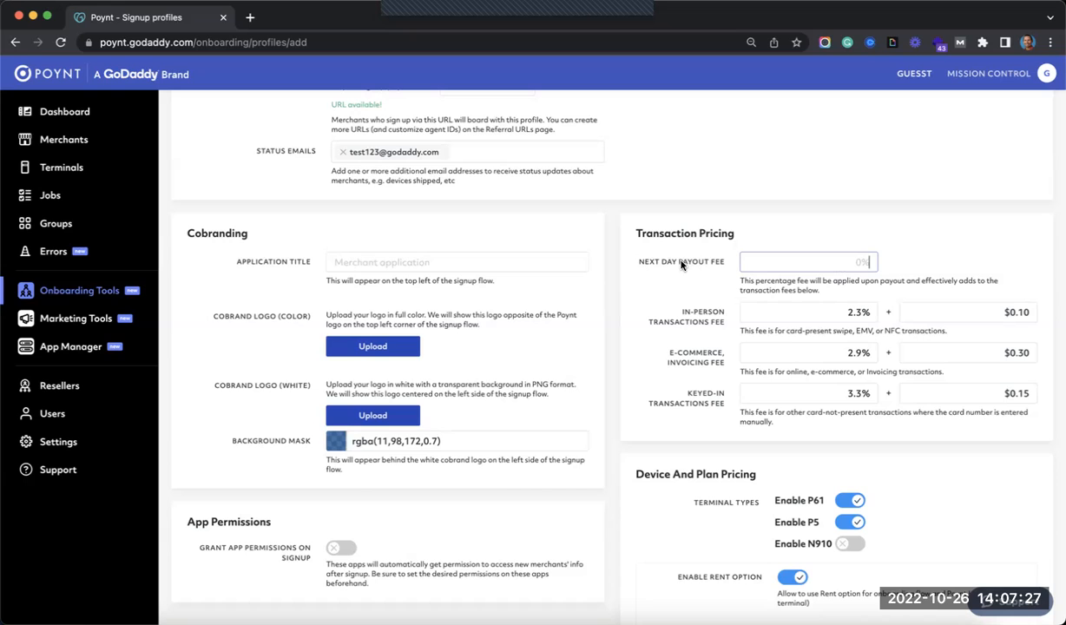
- Turn off the P5 terminal and enable N910, adding a $25.00 Newland N910 rental
scroll(682, 276, "down", 5)
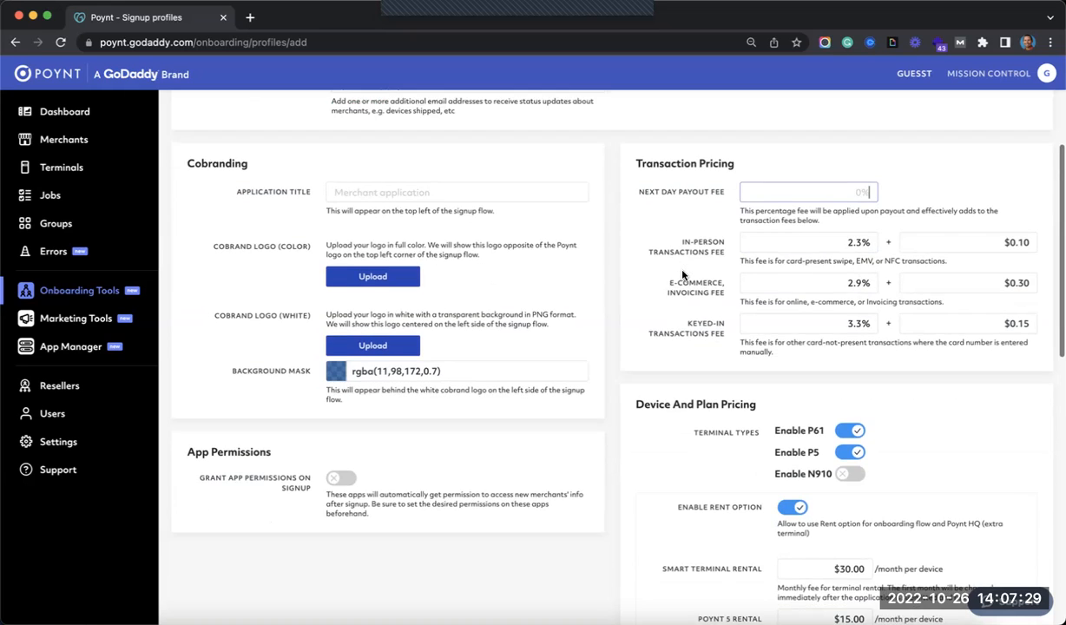
scroll(992, 356, "down", 3)
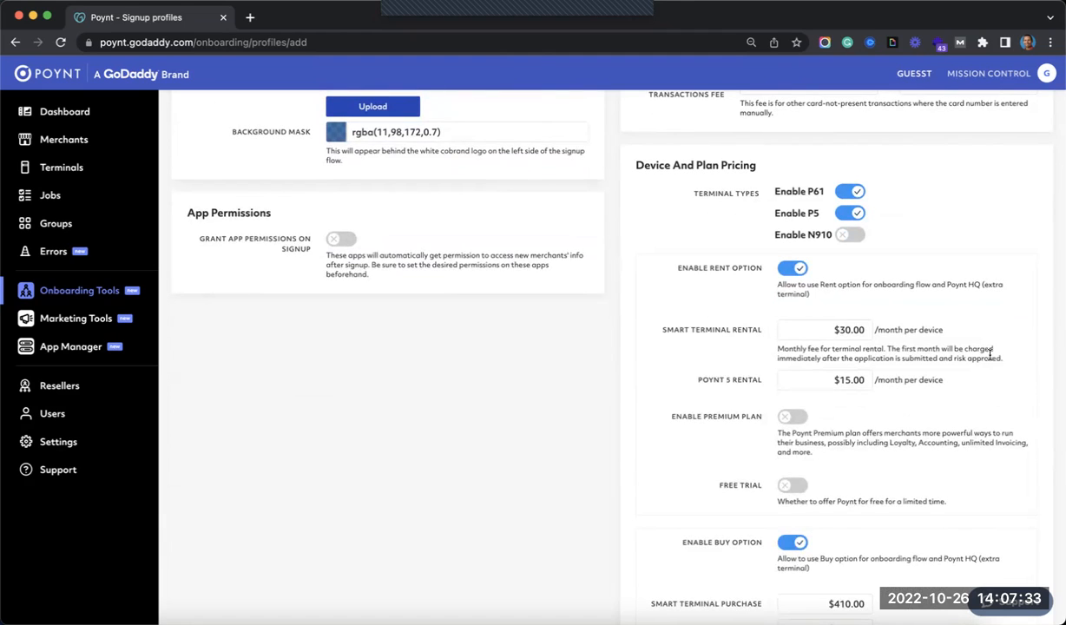
left_click(851, 212)
left_click(840, 239)
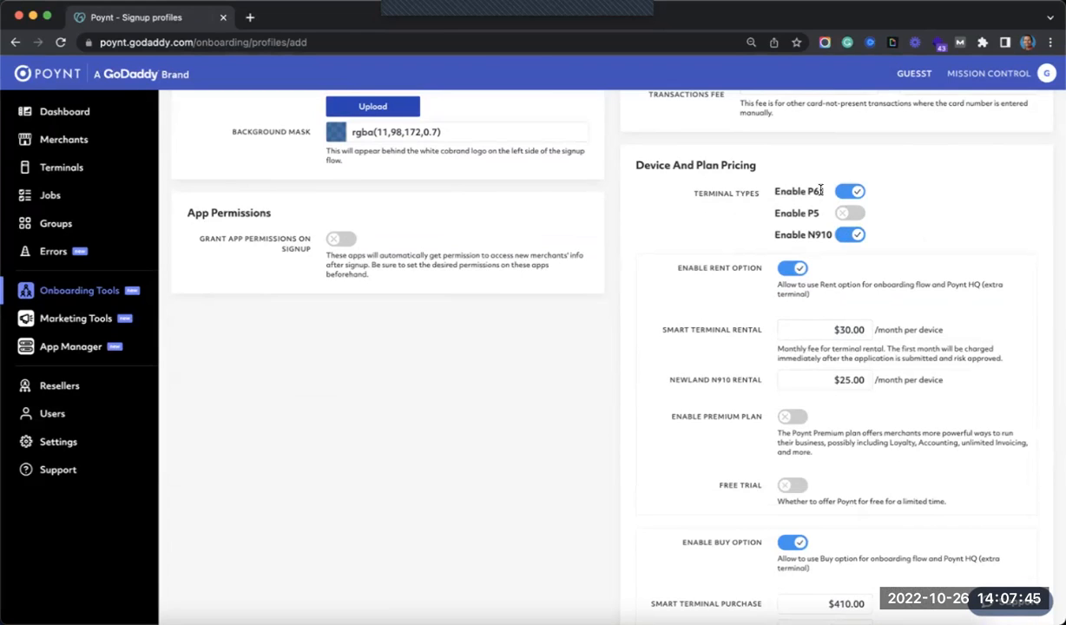
left_click(853, 236)
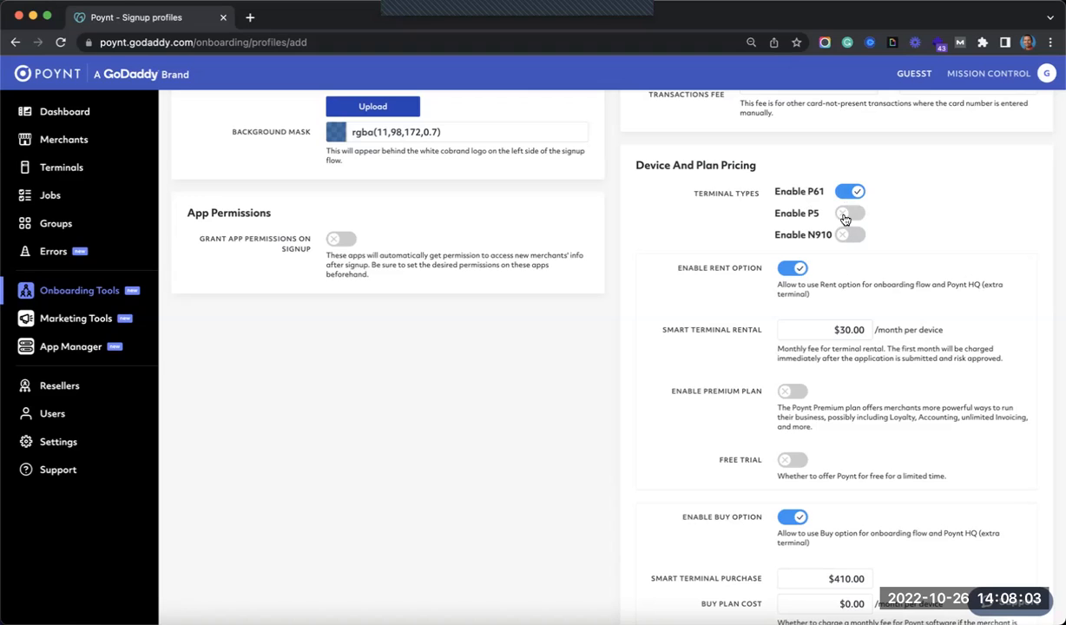
left_click(850, 234)
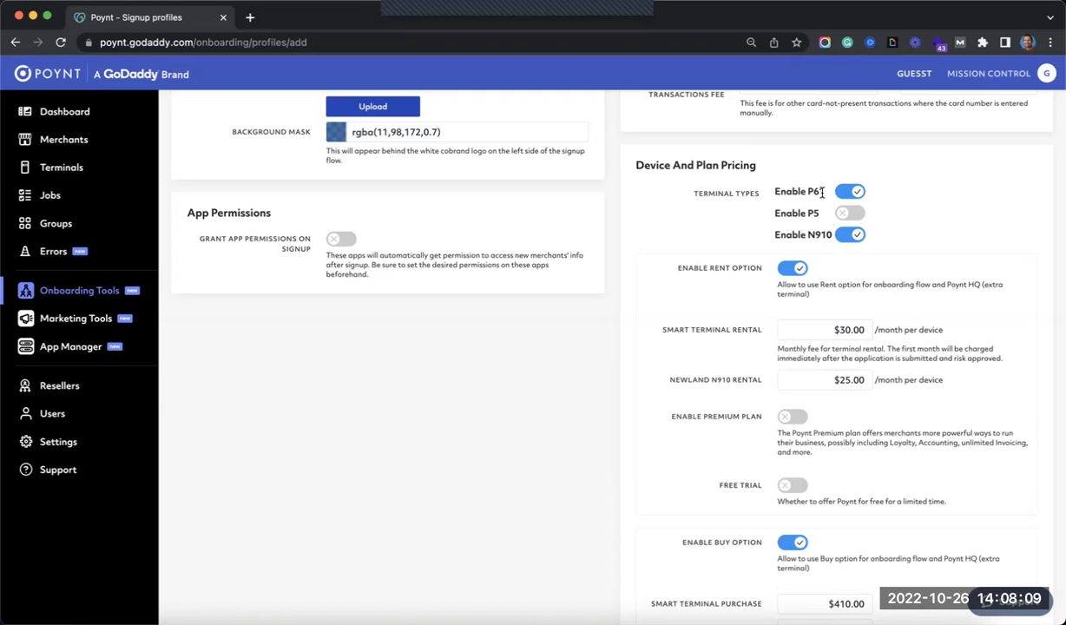
scroll(935, 214, "down", 1)
left_click(827, 287)
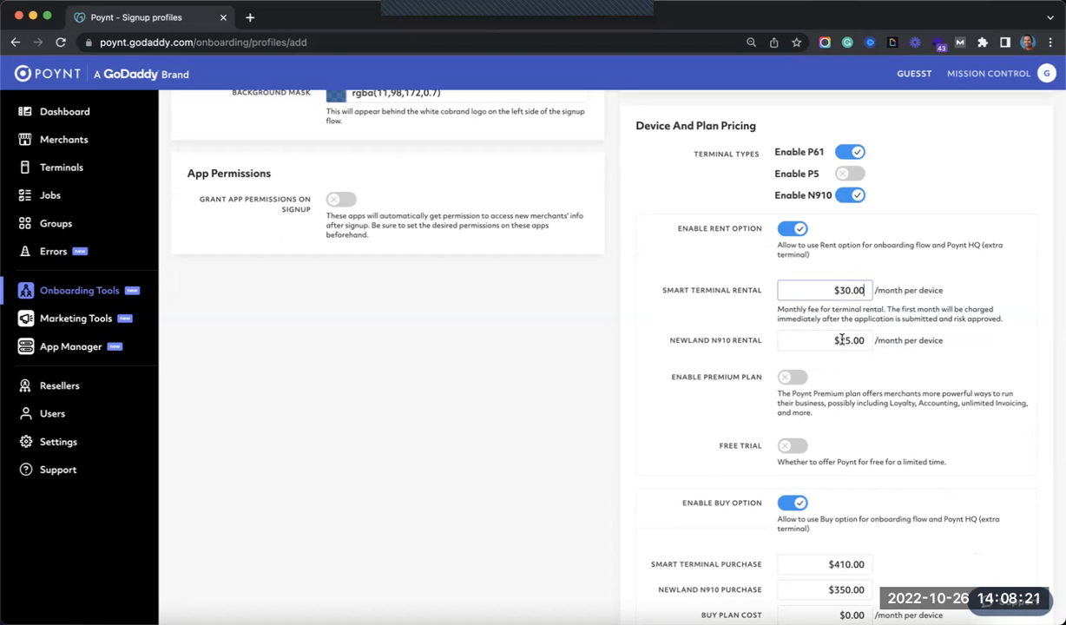
- Change monthly rentals to $30.00 for the Newland N910 and $40.00 for the smart terminal
left_click(816, 346)
key("BackSpace")
key("BackSpace")
key("BackSpace")
key("BackSpace")
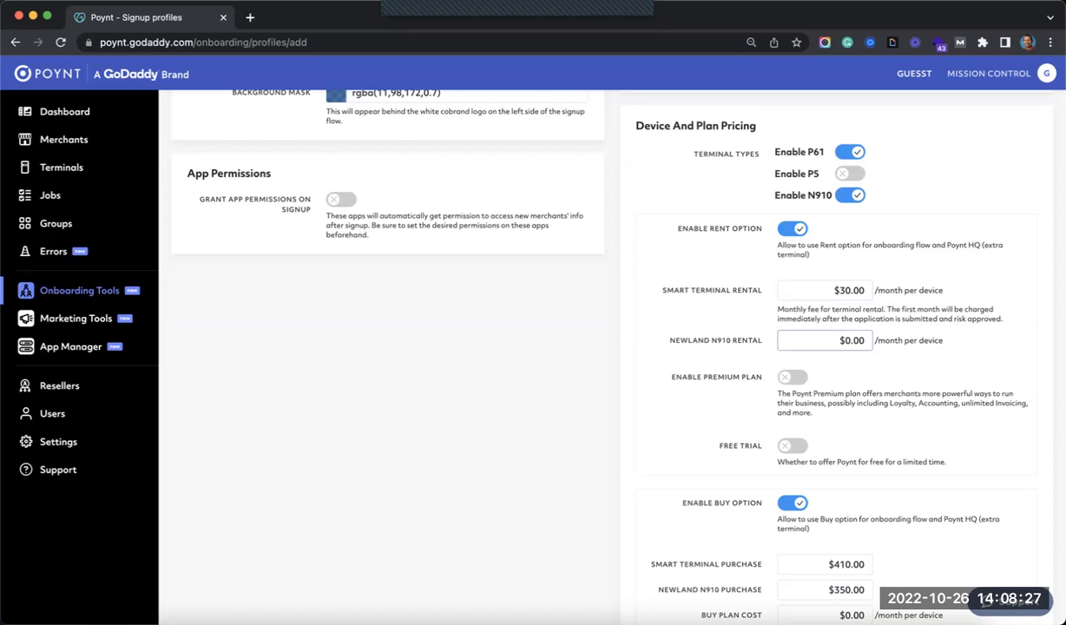
type("3000")
left_click(845, 291)
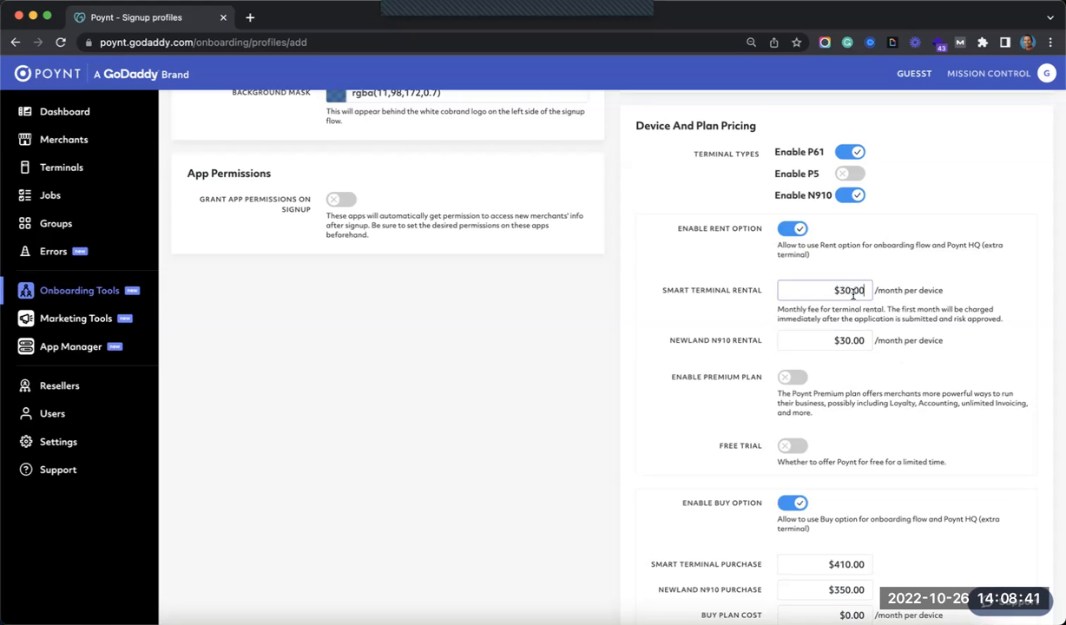
key("BackSpace")
key("BackSpace")
key("BackSpace")
key("BackSpace")
type("40.00")
scroll(745, 363, "up", 1)
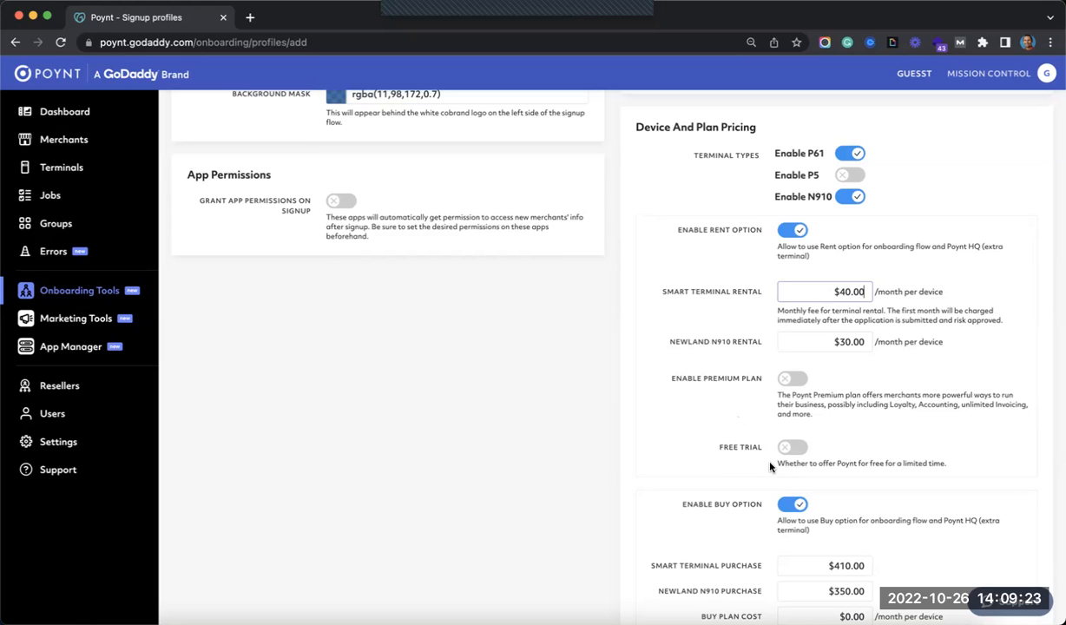
left_click(793, 448)
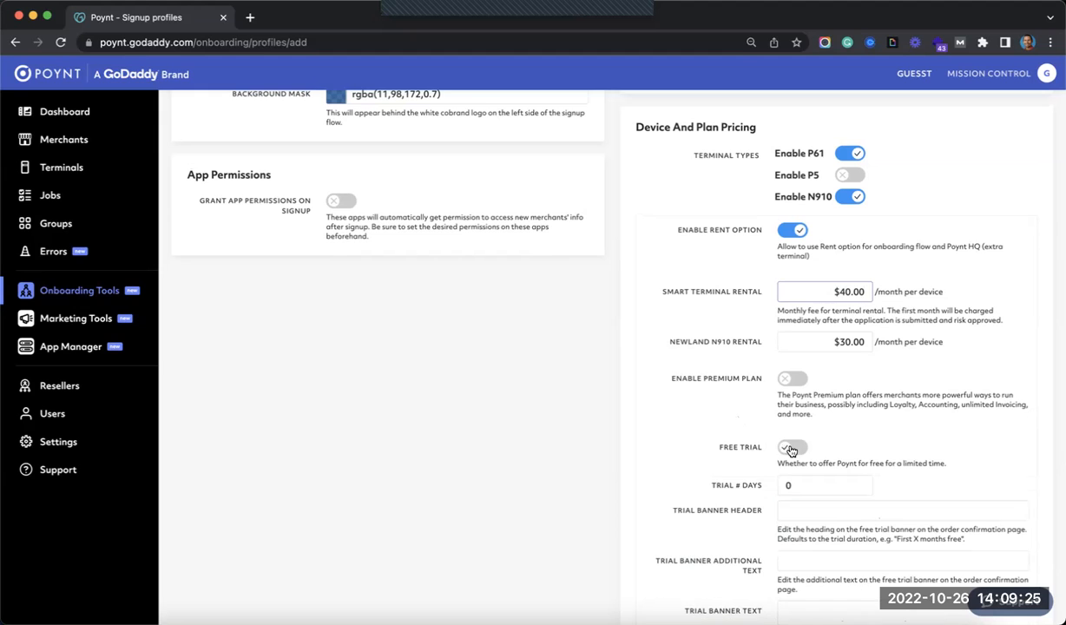
scroll(737, 443, "down", 2)
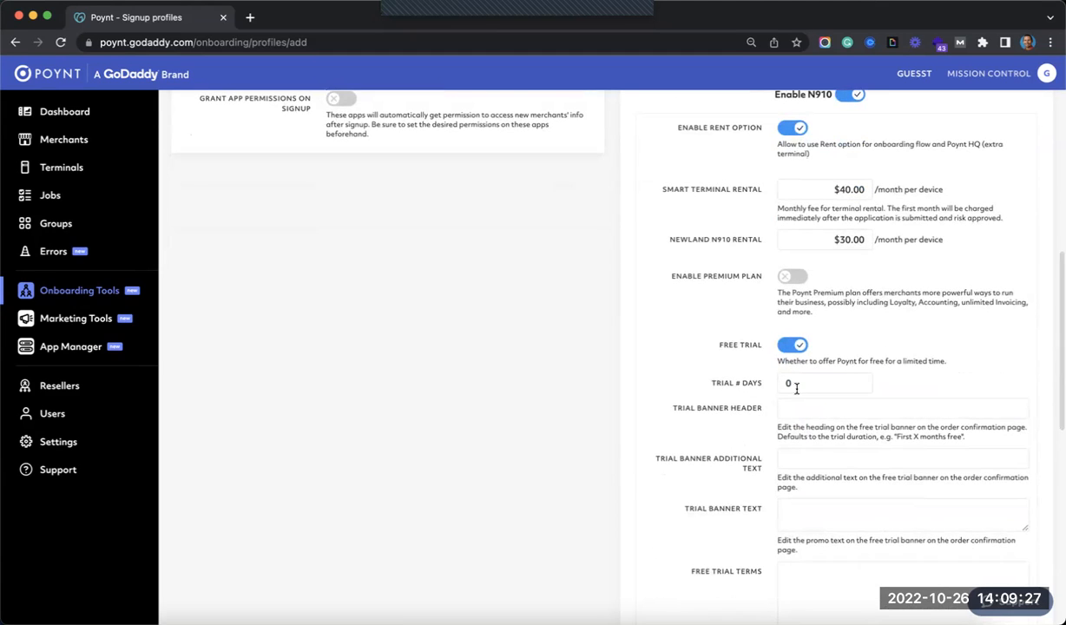
left_click(795, 384)
key("BackSpace")
type("30")
left_click(725, 397)
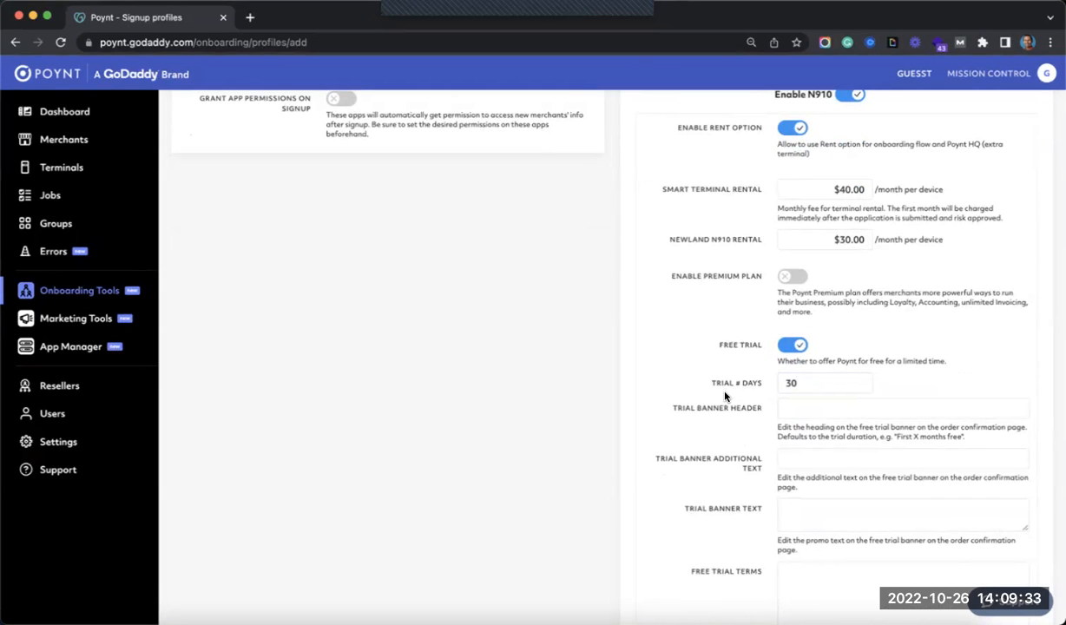
scroll(725, 397, "down", 3)
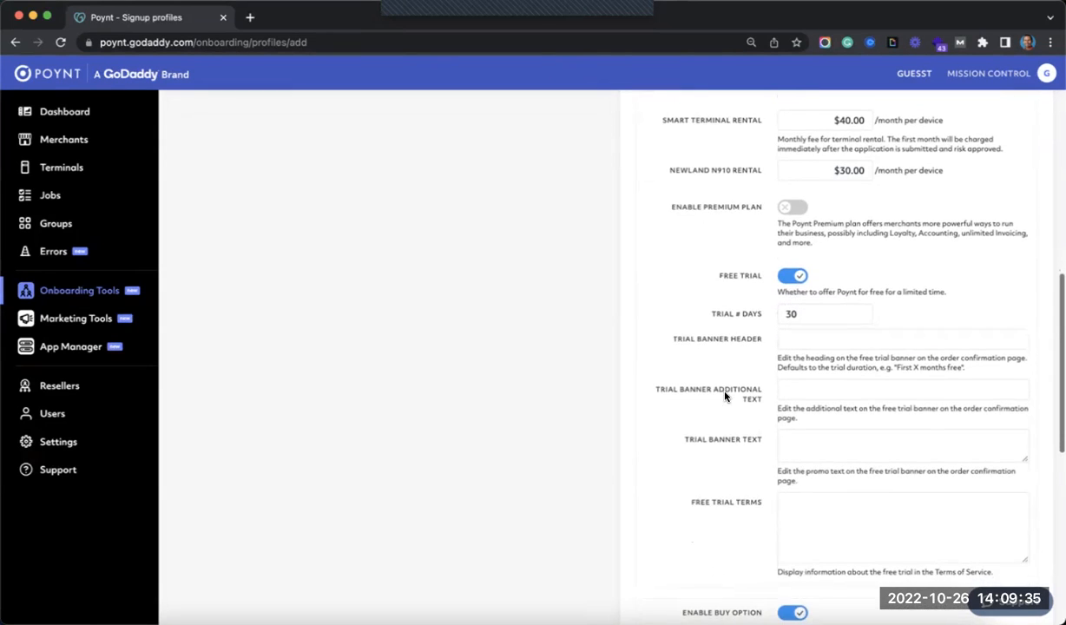
left_click(797, 278)
scroll(755, 330, "up", 1)
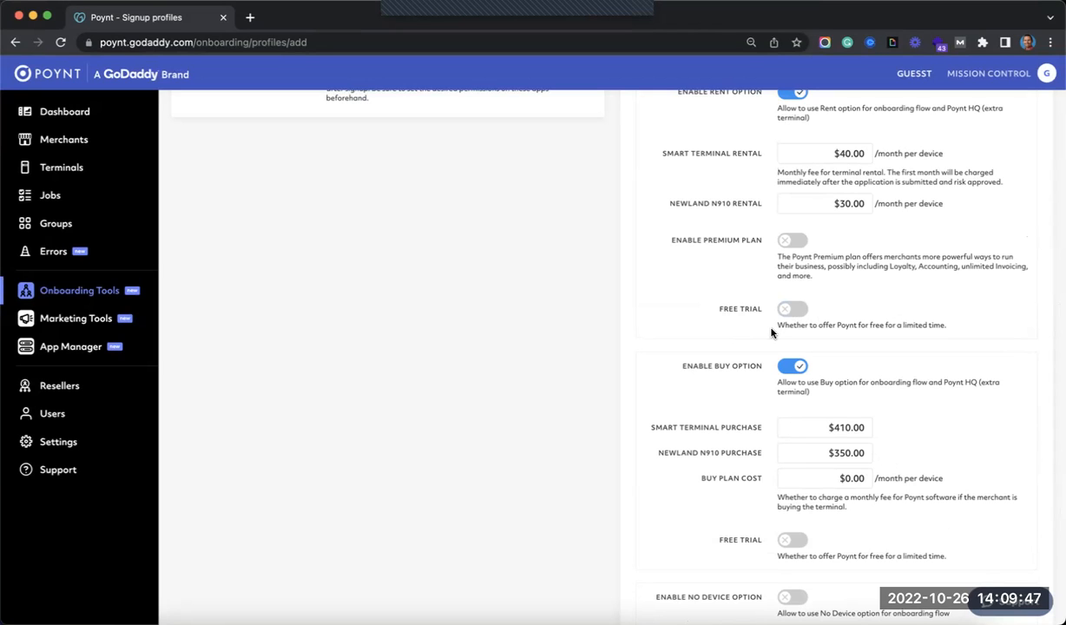
- Change the Buy Option smart terminal purchase price to $450.00
scroll(771, 333, "up", 3)
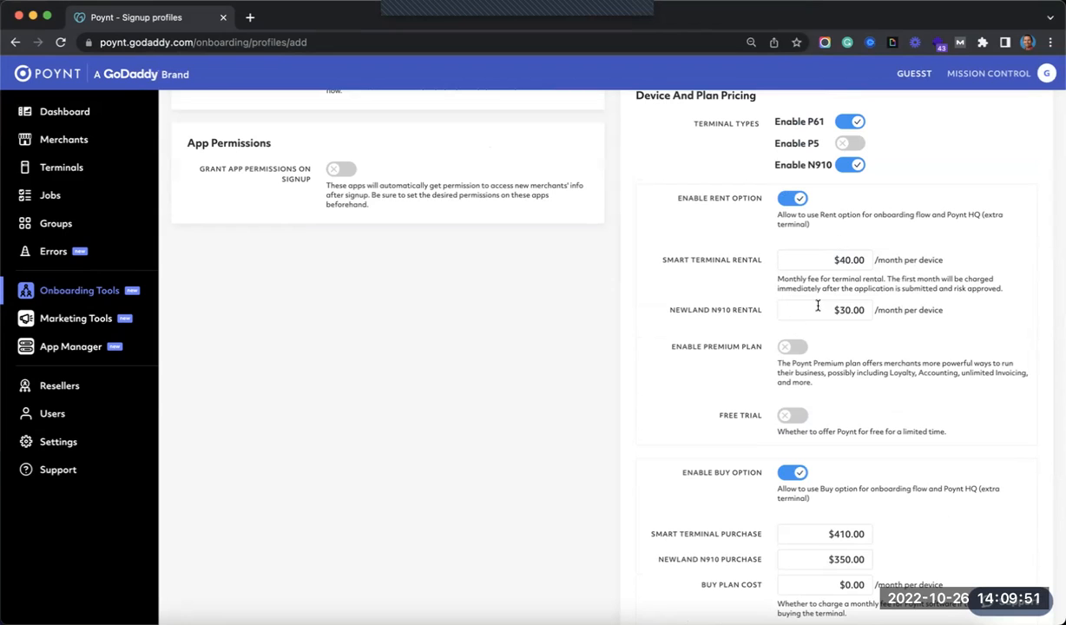
scroll(818, 314, "down", 4)
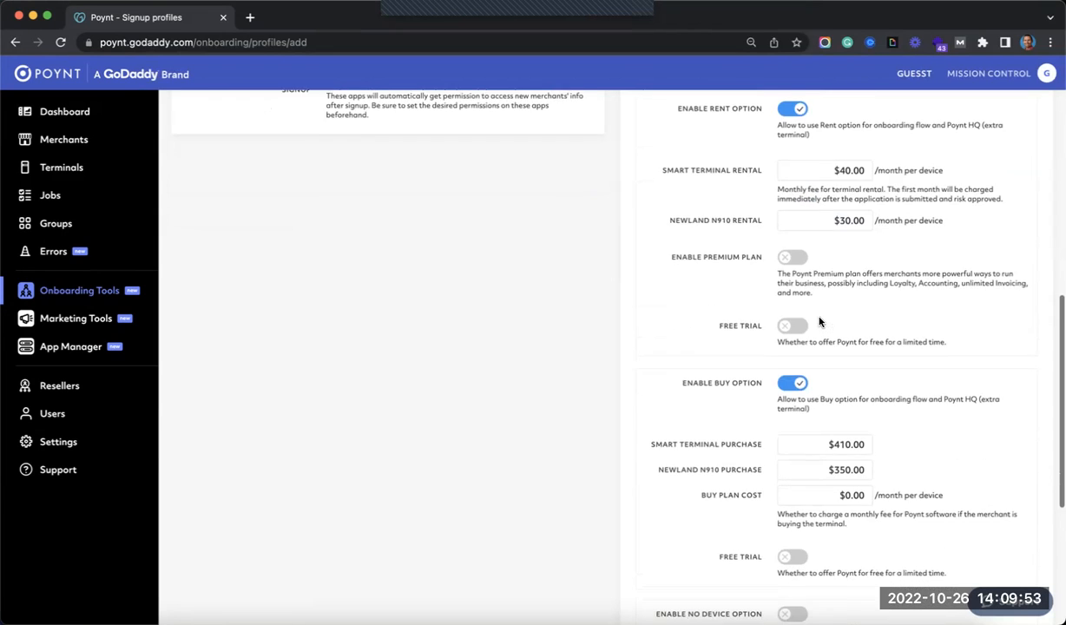
scroll(819, 323, "down", 4)
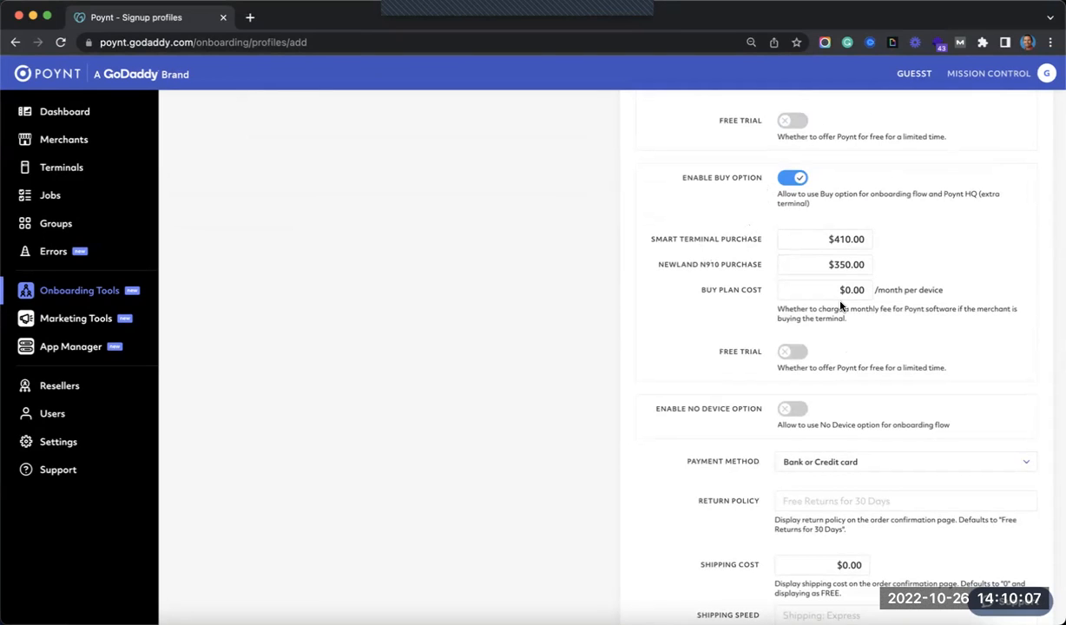
scroll(825, 287, "up", 4)
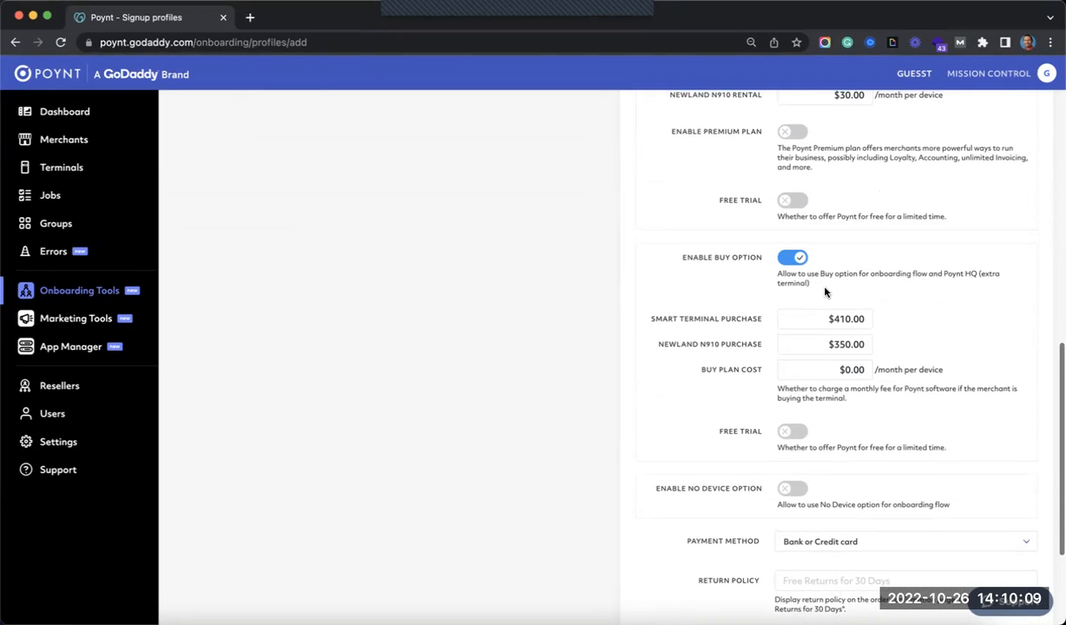
scroll(825, 287, "down", 4)
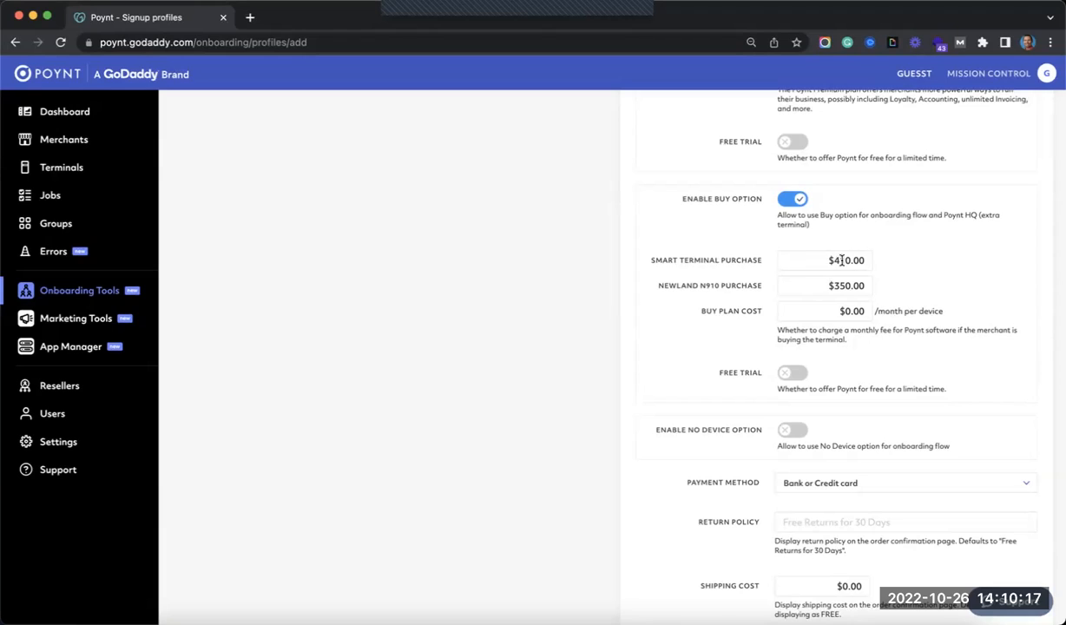
left_click(845, 261)
key("BackSpace")
key("BackSpace")
key("BackSpace")
key("BackSpace")
type("50.")
type("0")
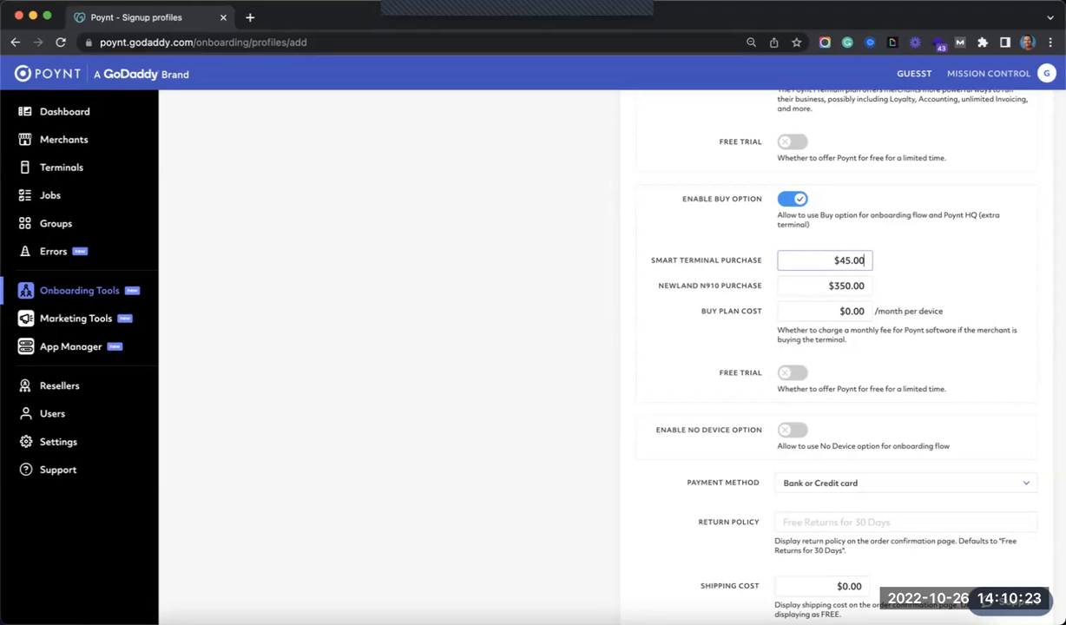
type("0")
scroll(770, 309, "down", 2)
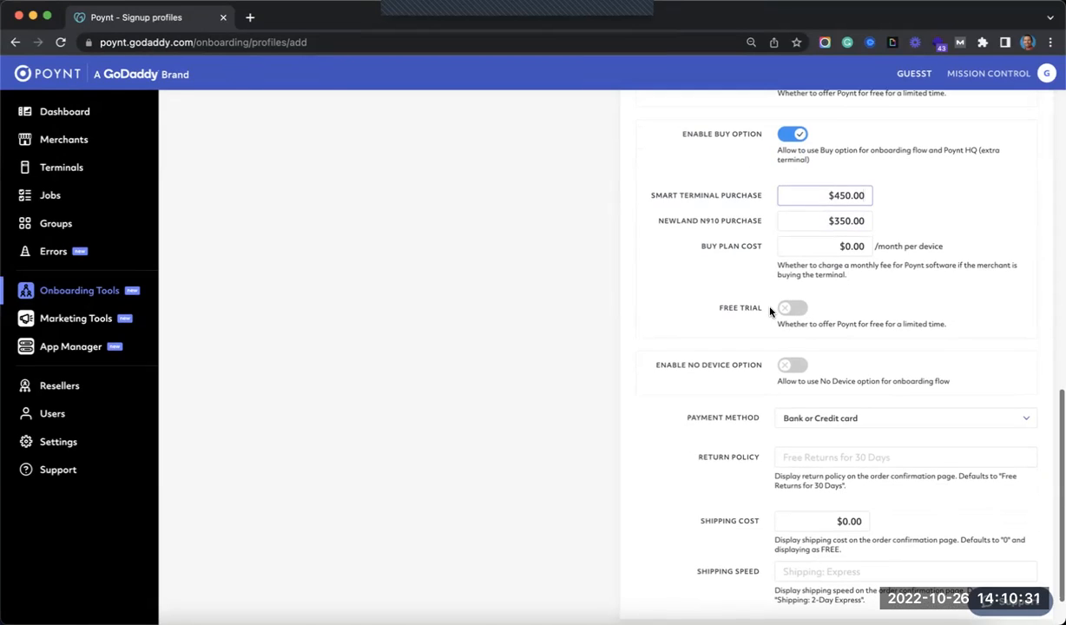
scroll(747, 321, "up", 1)
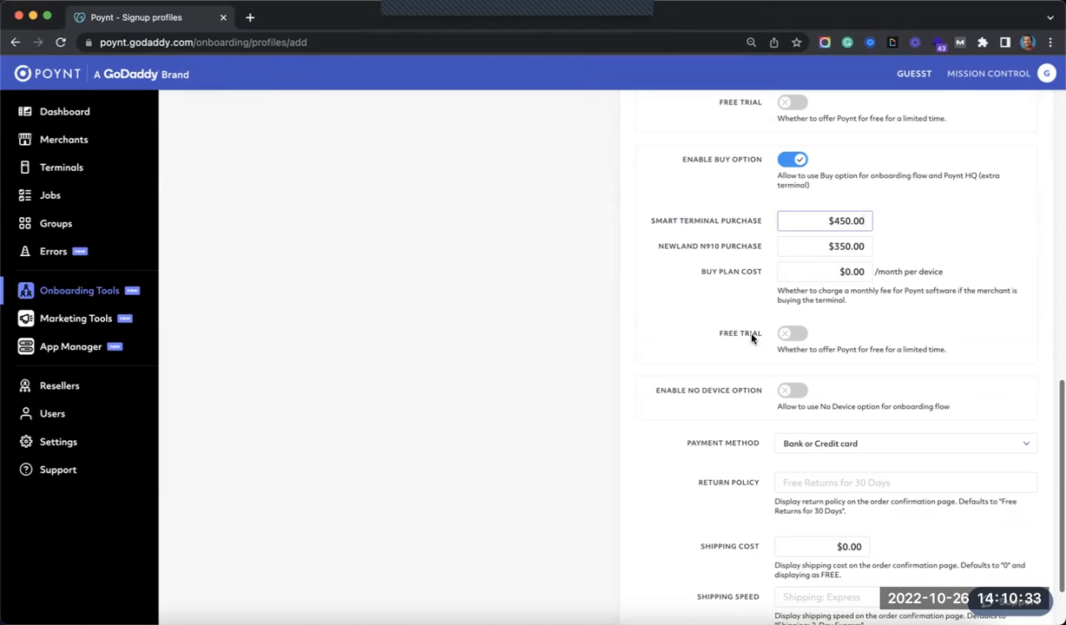
scroll(766, 350, "down", 2)
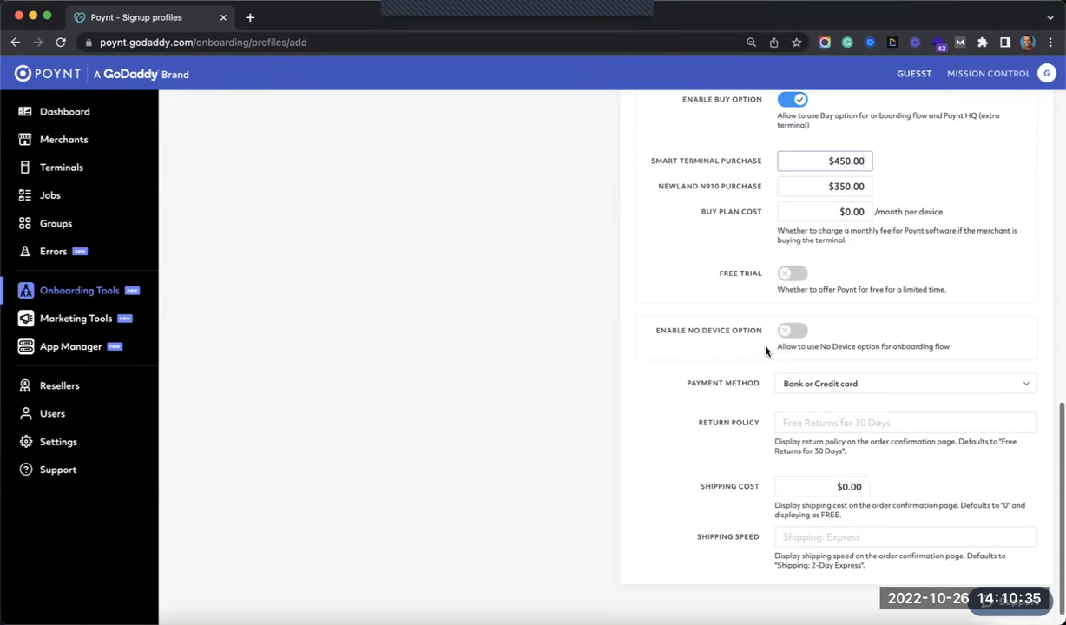
- Enable the no-device option at $0.00 monthly and switch off the buy option
left_click(788, 332)
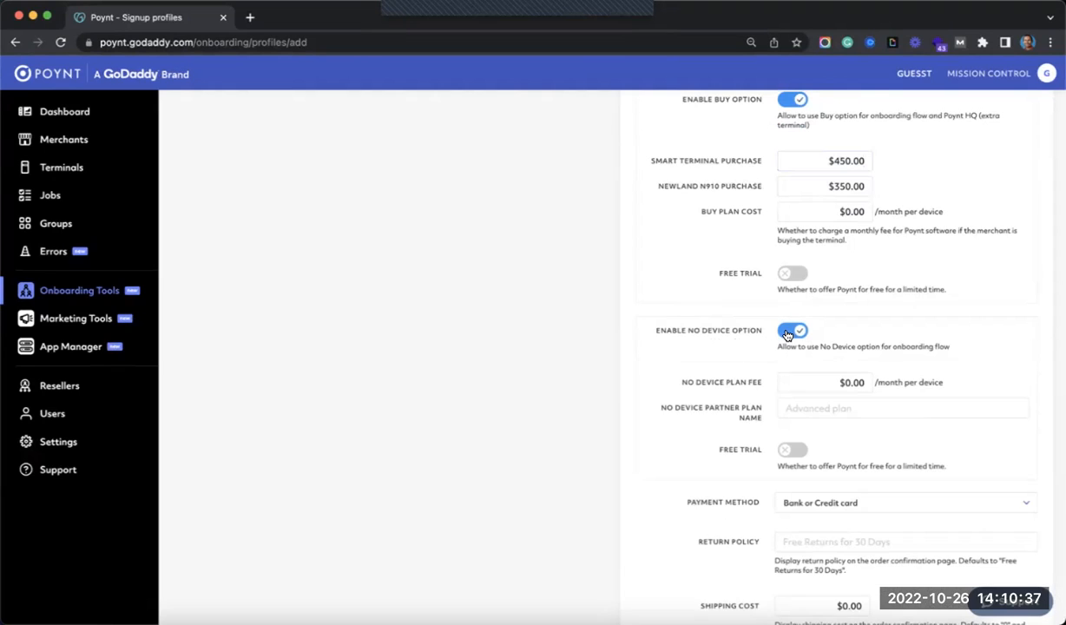
scroll(786, 260, "up", 2)
left_click(790, 156)
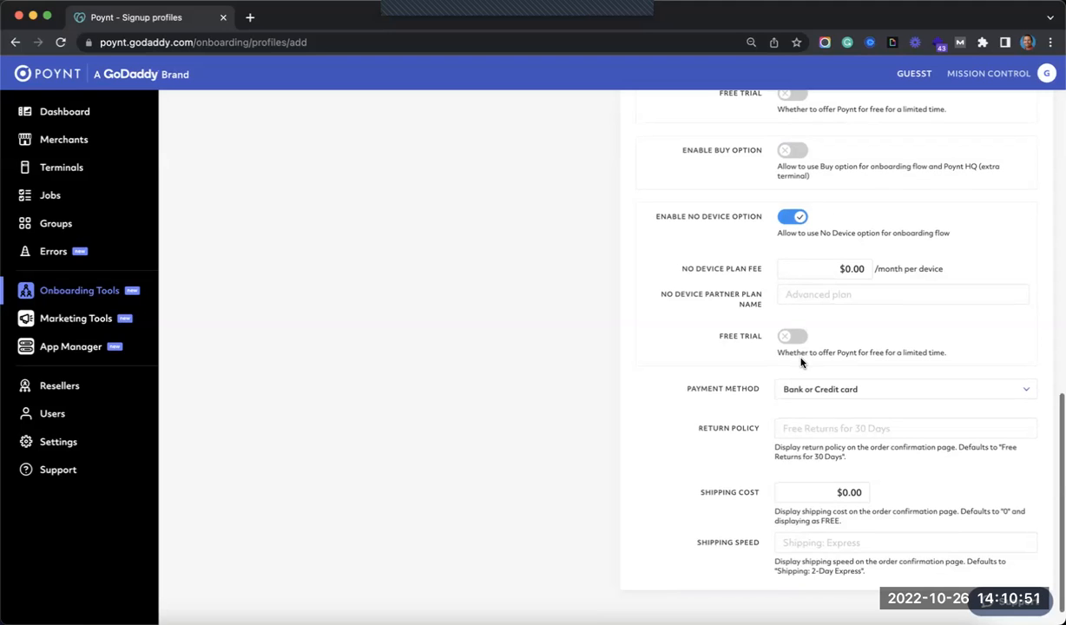
scroll(769, 390, "down", 1)
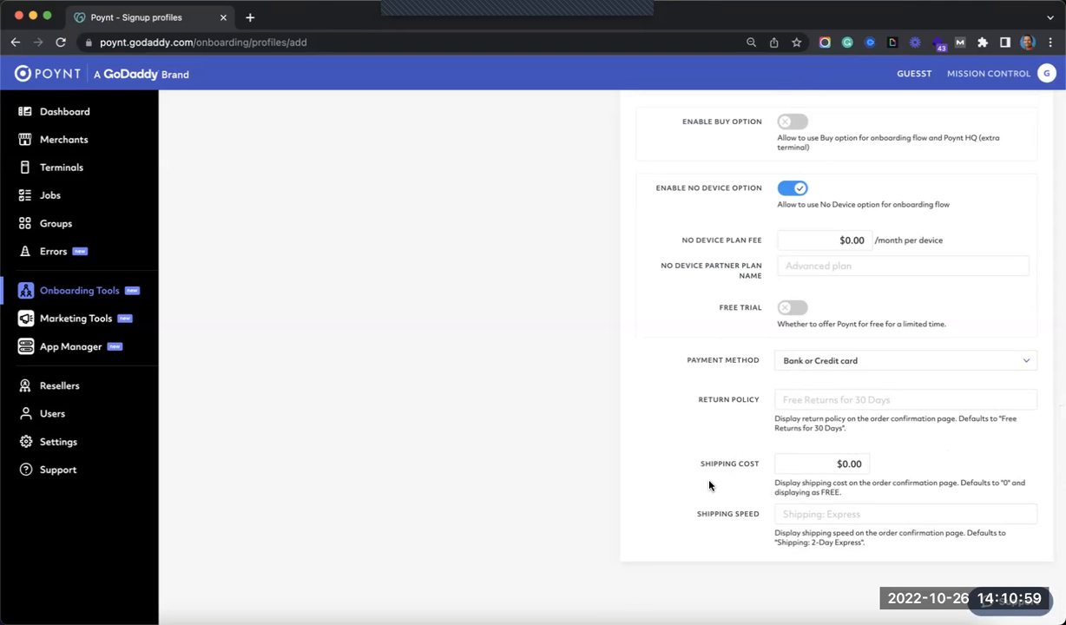
scroll(710, 486, "up", 1)
scroll(709, 485, "up", 10)
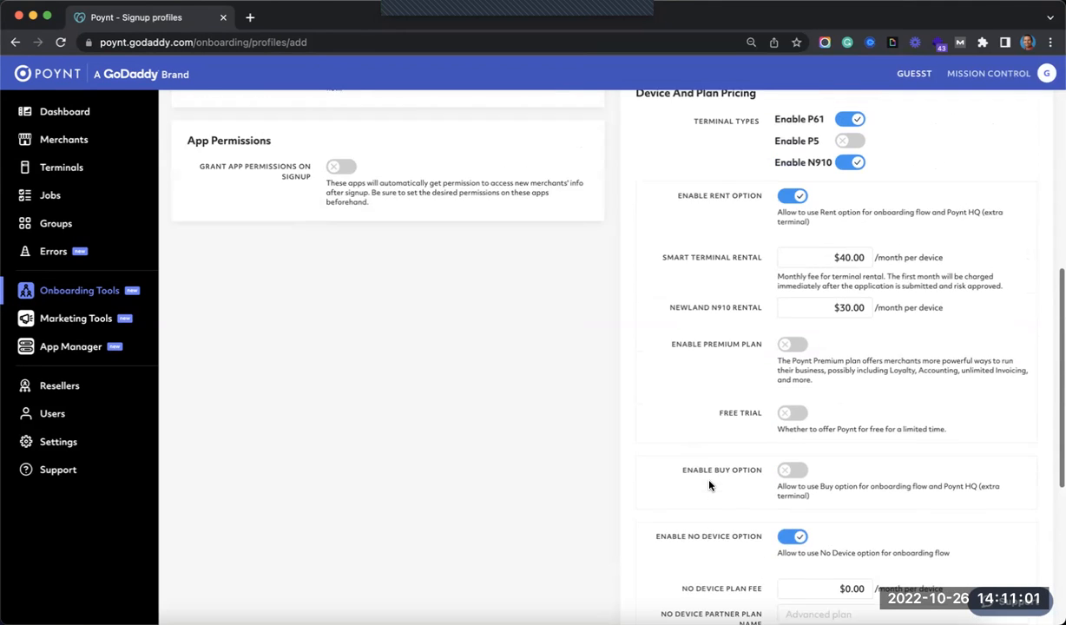
- Go back to the list view and show the two signup referral URLs
scroll(709, 485, "up", 7)
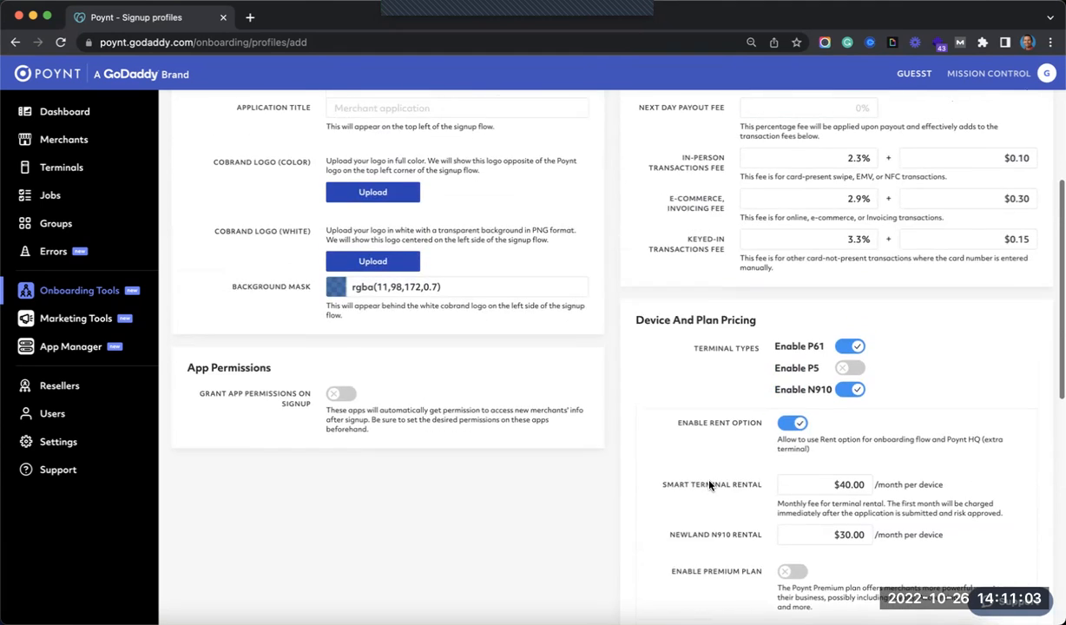
scroll(709, 485, "up", 5)
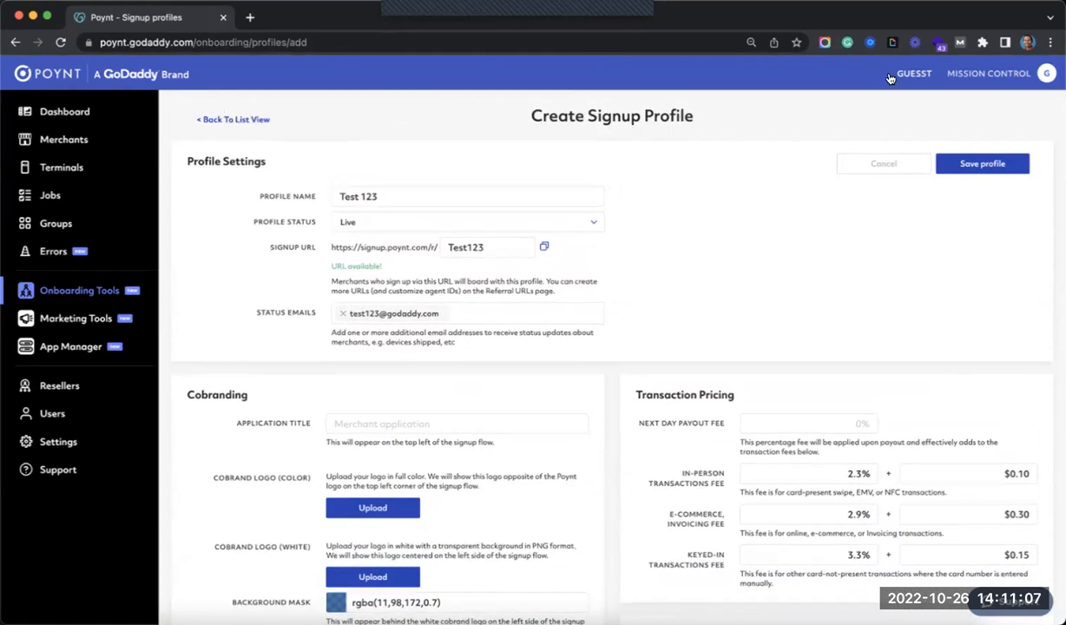
left_click(217, 120)
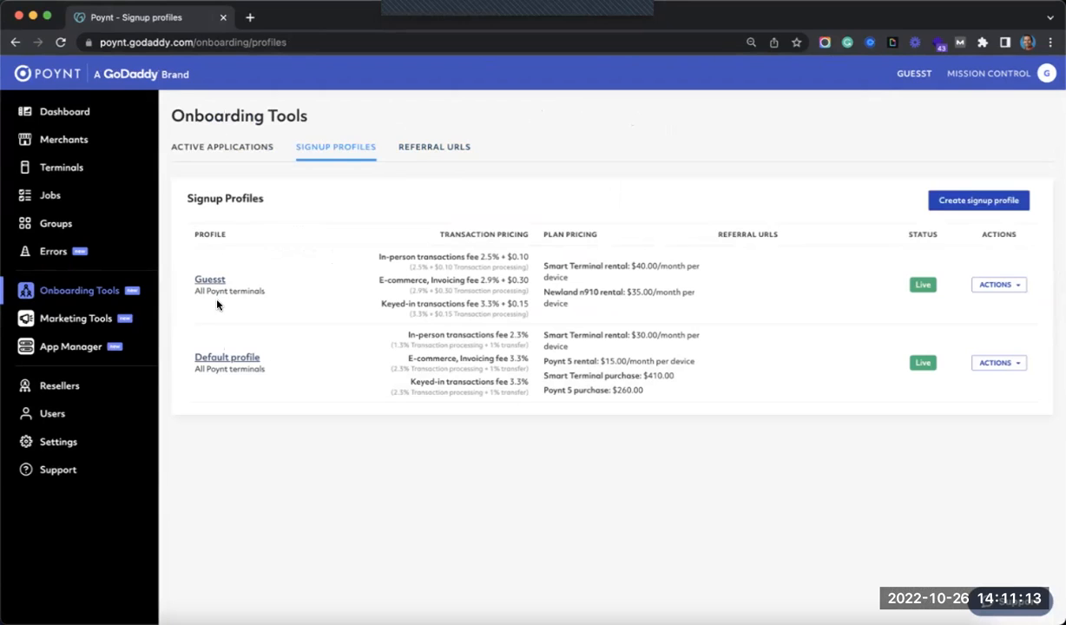
left_click(433, 150)
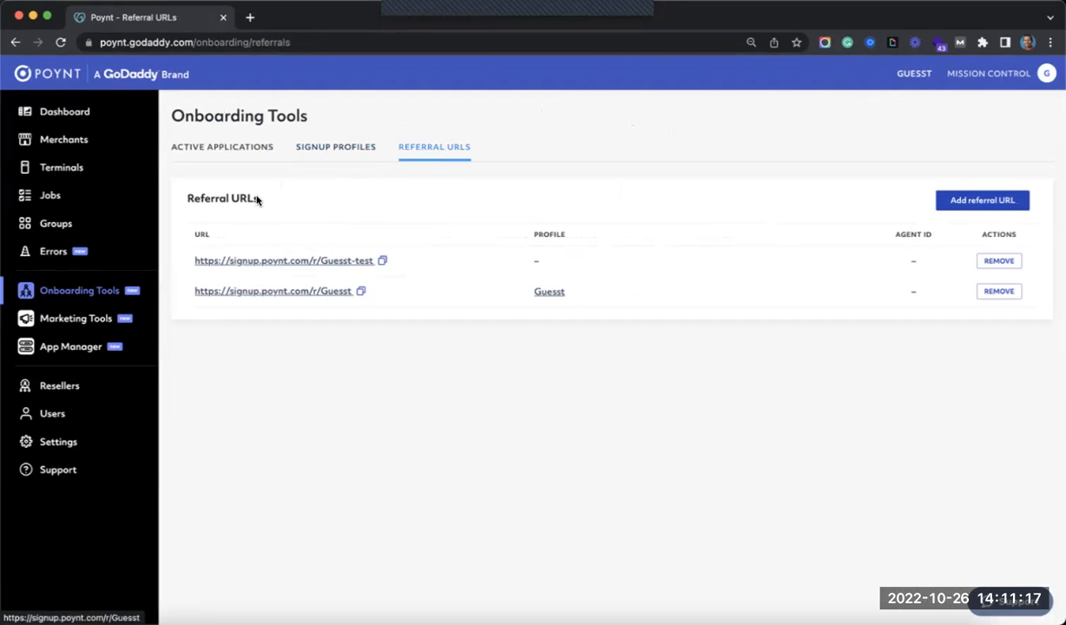